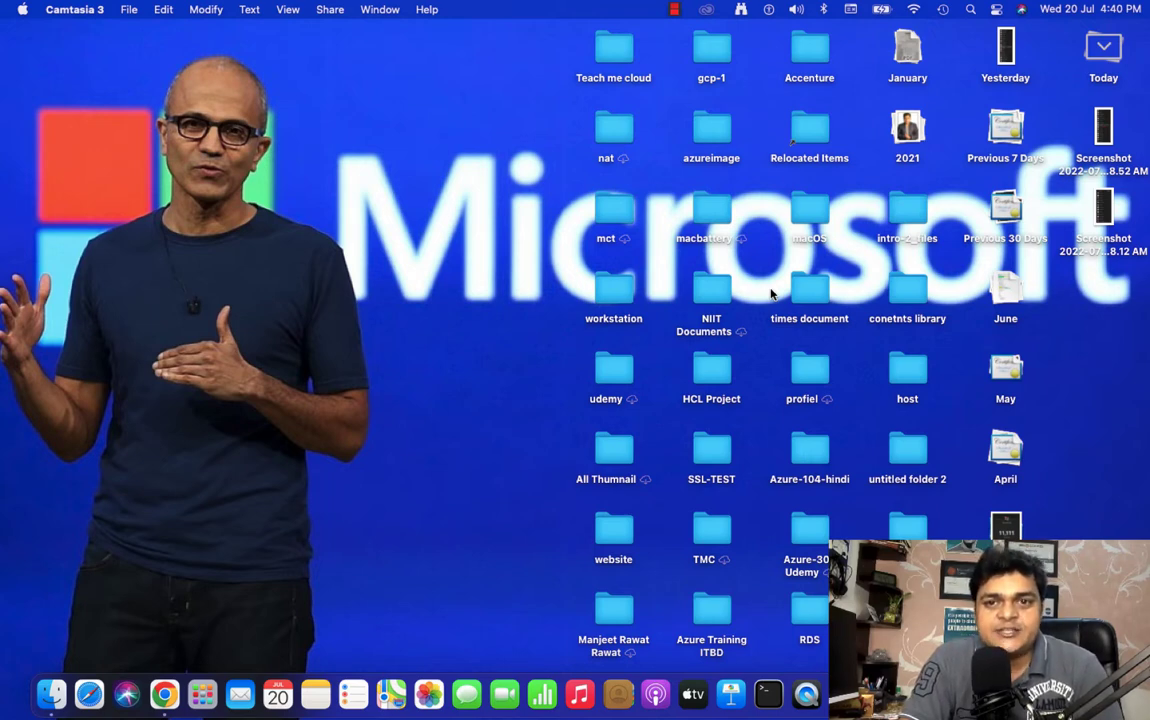
Switch to Chrome, open a new browser window and go to aws.amazon.com
left_click(165, 690)
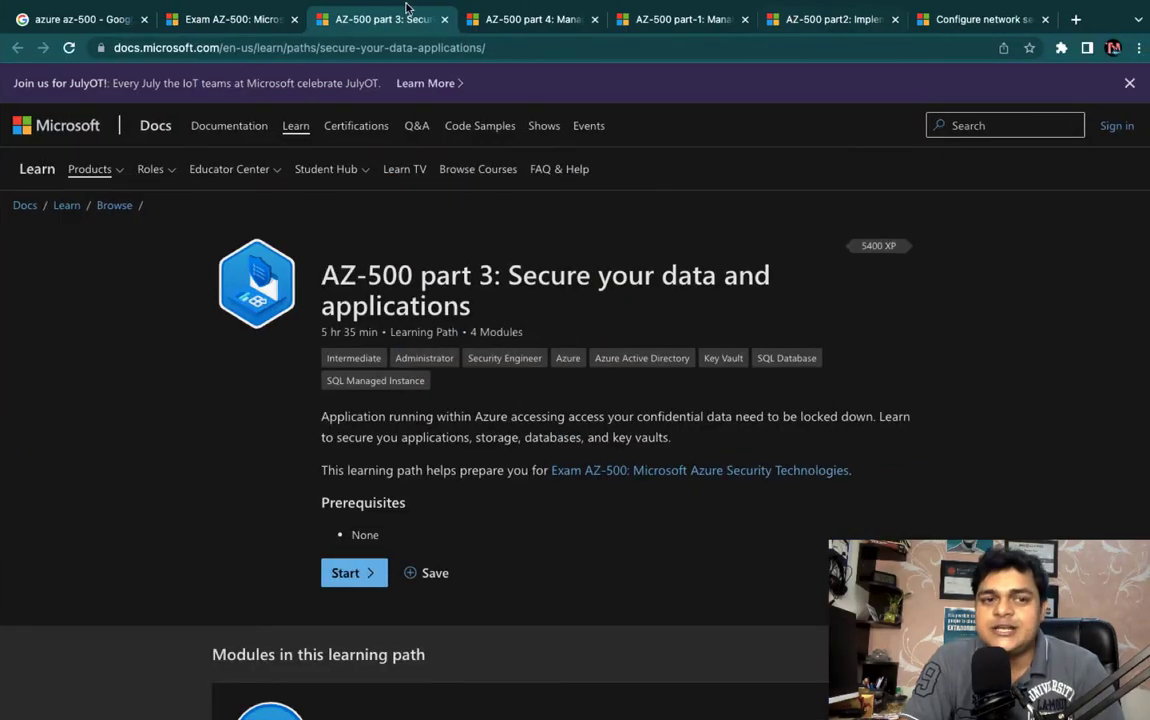
mouse_move(167, 5)
left_click(23, 29)
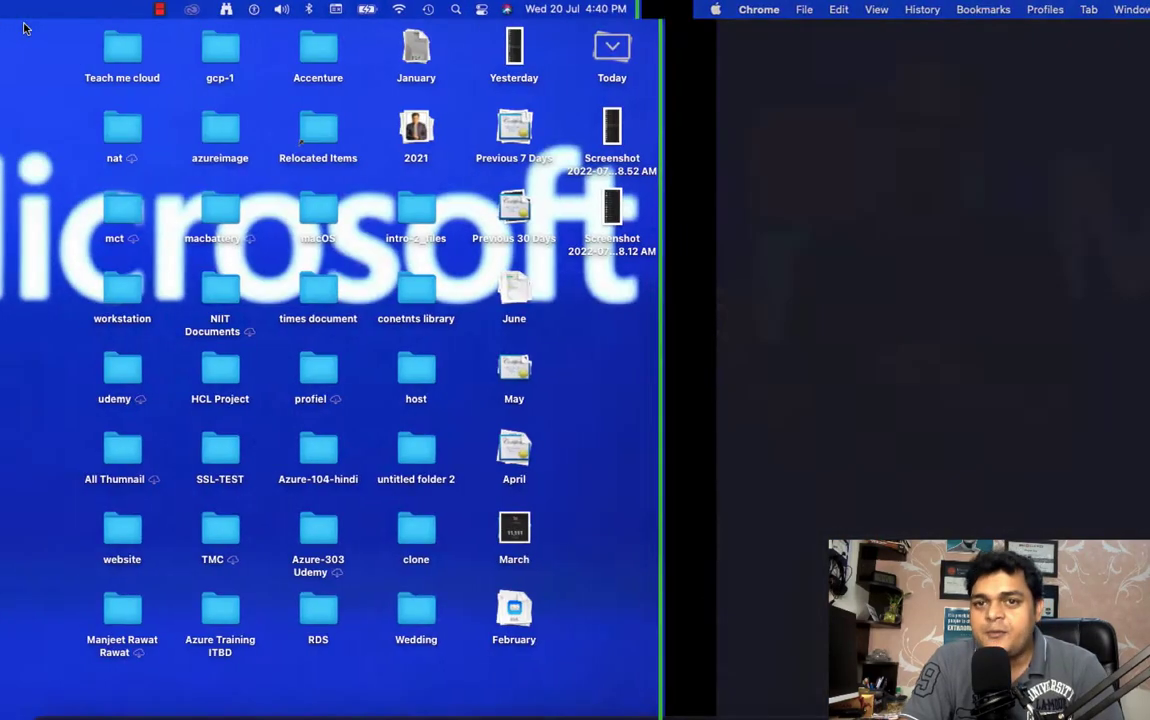
left_click(160, 711)
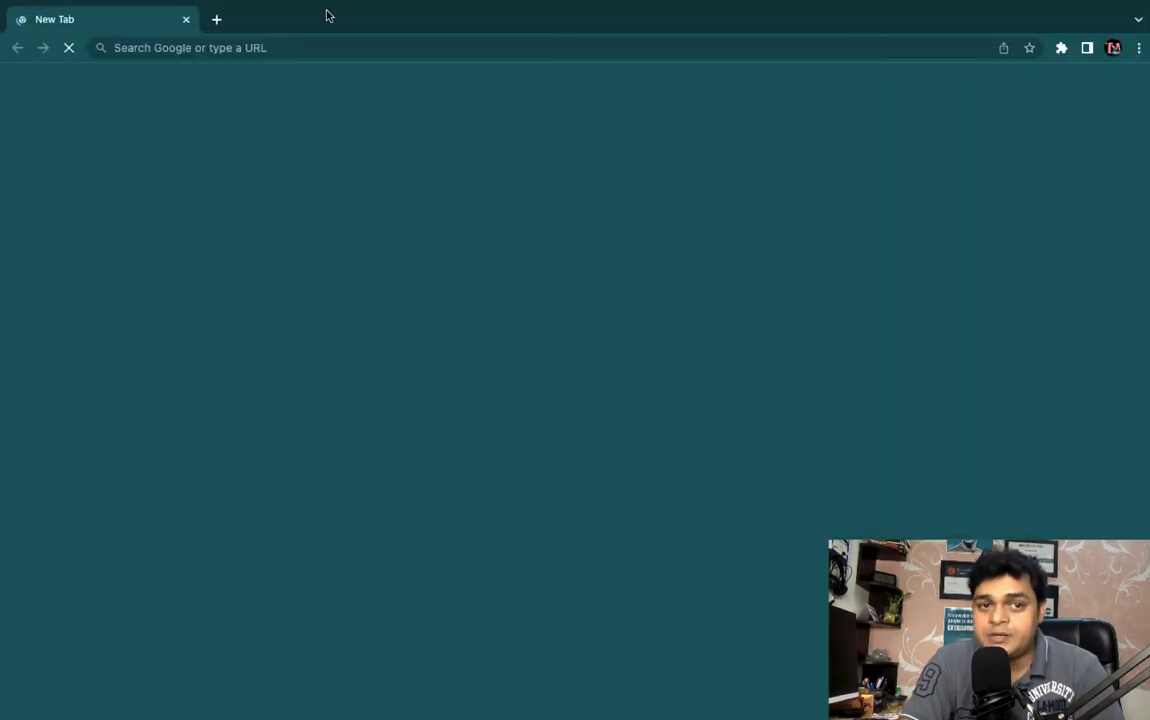
left_click(292, 47)
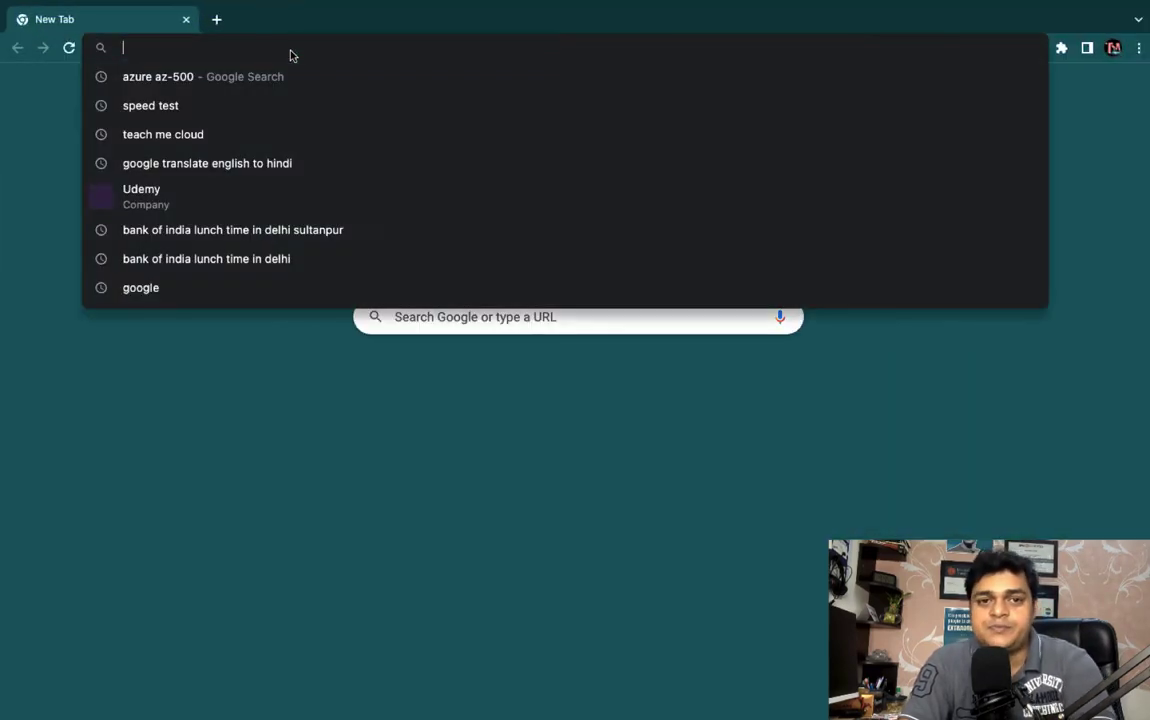
type("aws.")
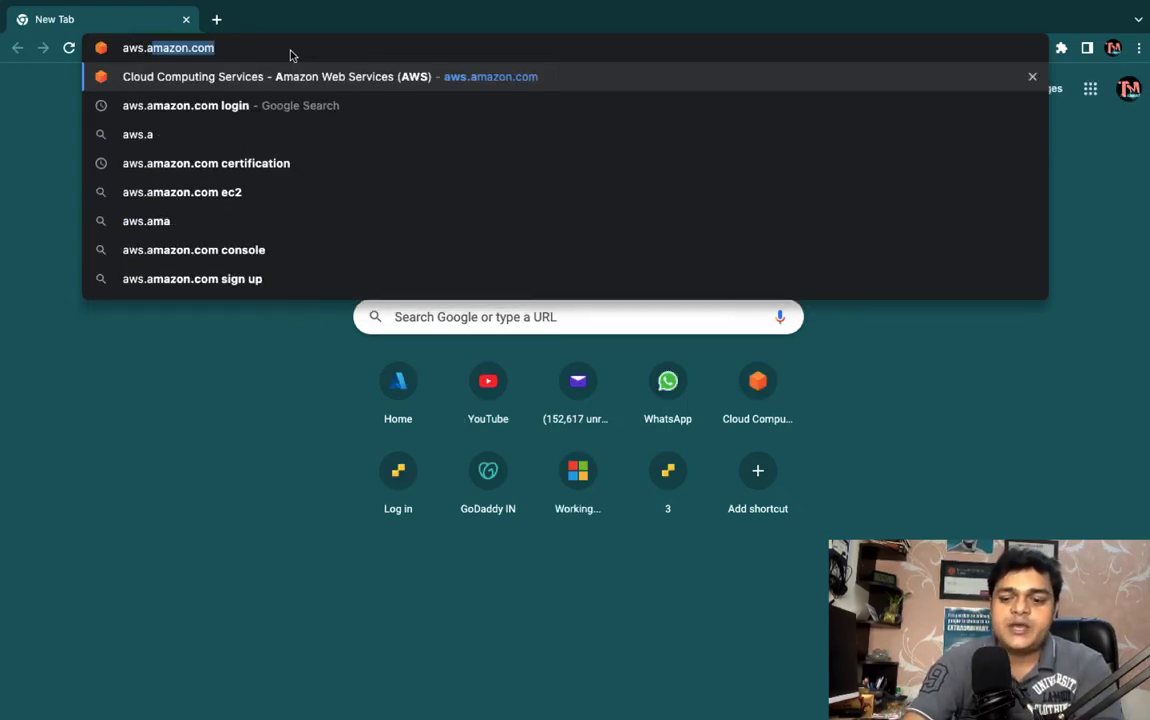
key("Return")
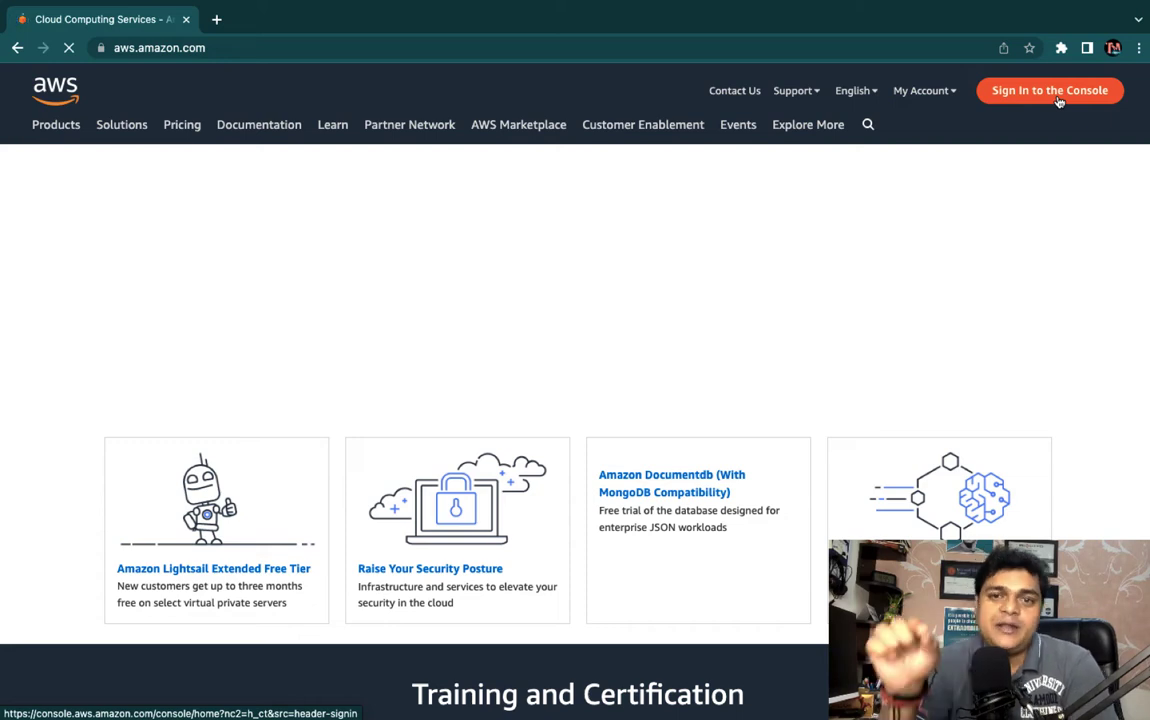
Sign in to the AWS console as root user with the prefilled e-mail address and the account password
left_click(1059, 91)
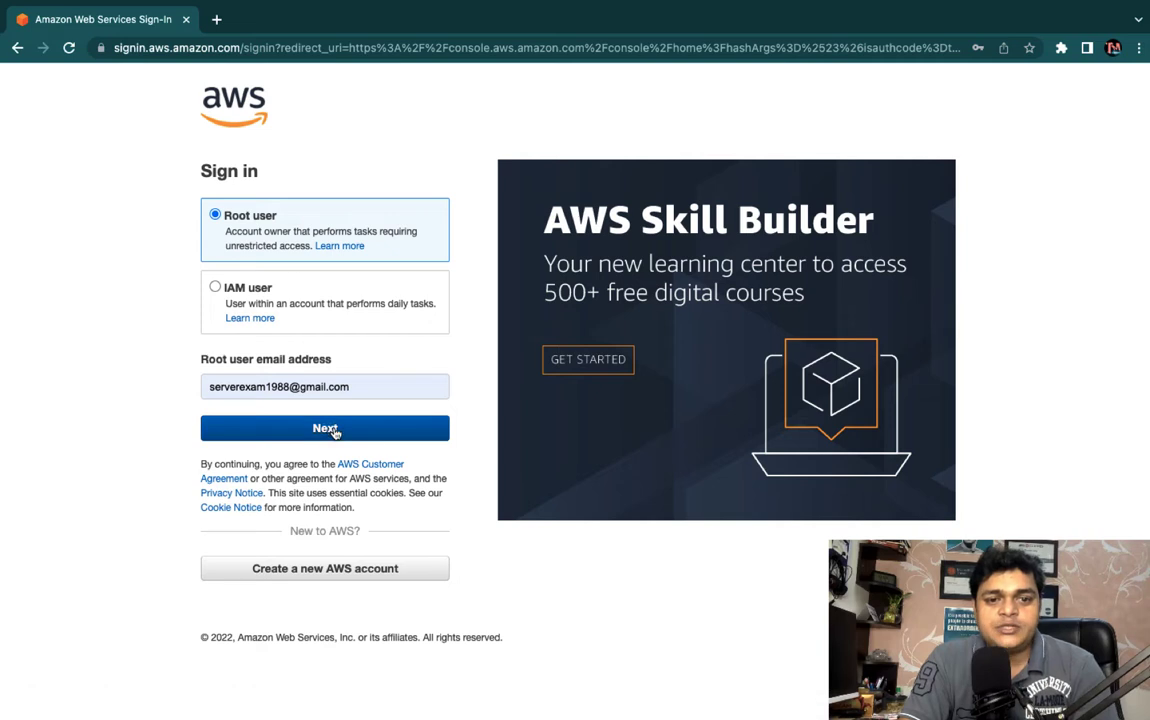
left_click(330, 428)
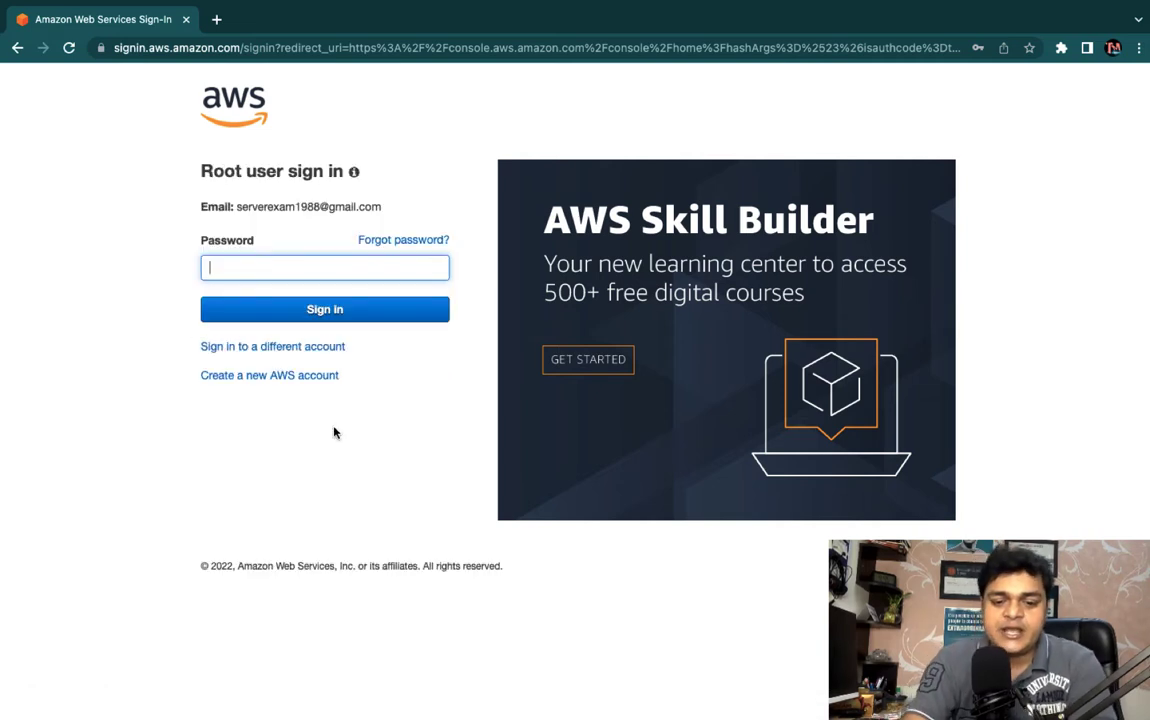
type("**********")
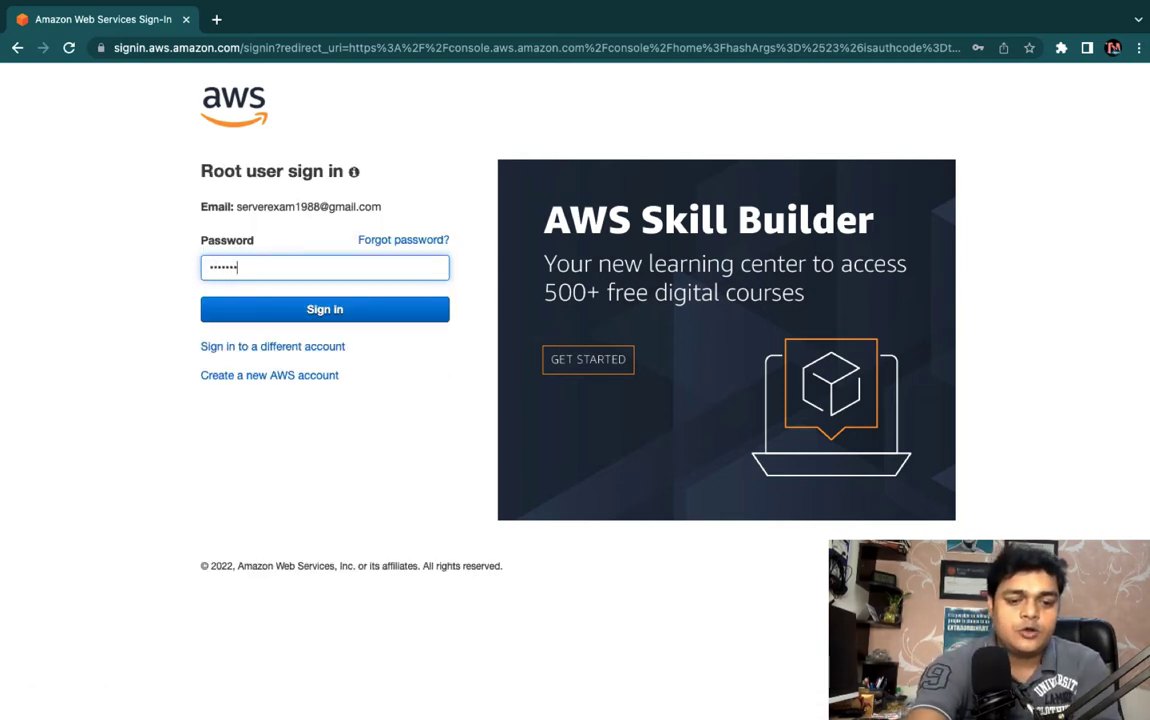
key("Return")
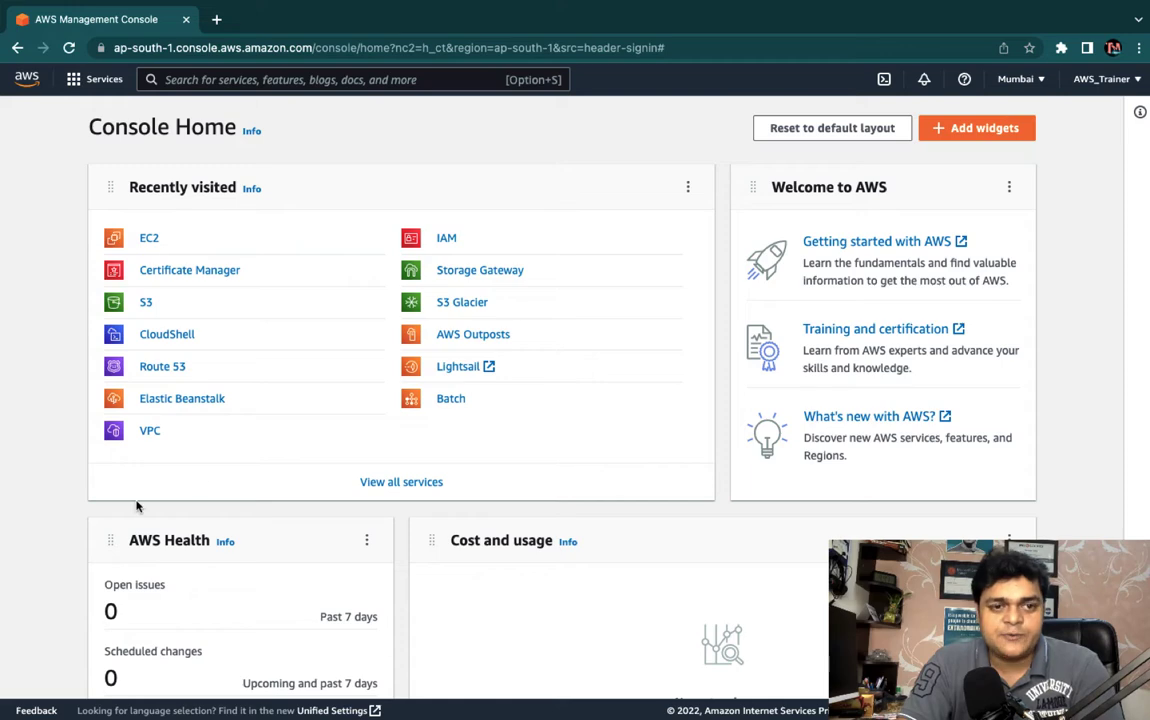
Open the EC2 service and show its list of instances
left_click(101, 82)
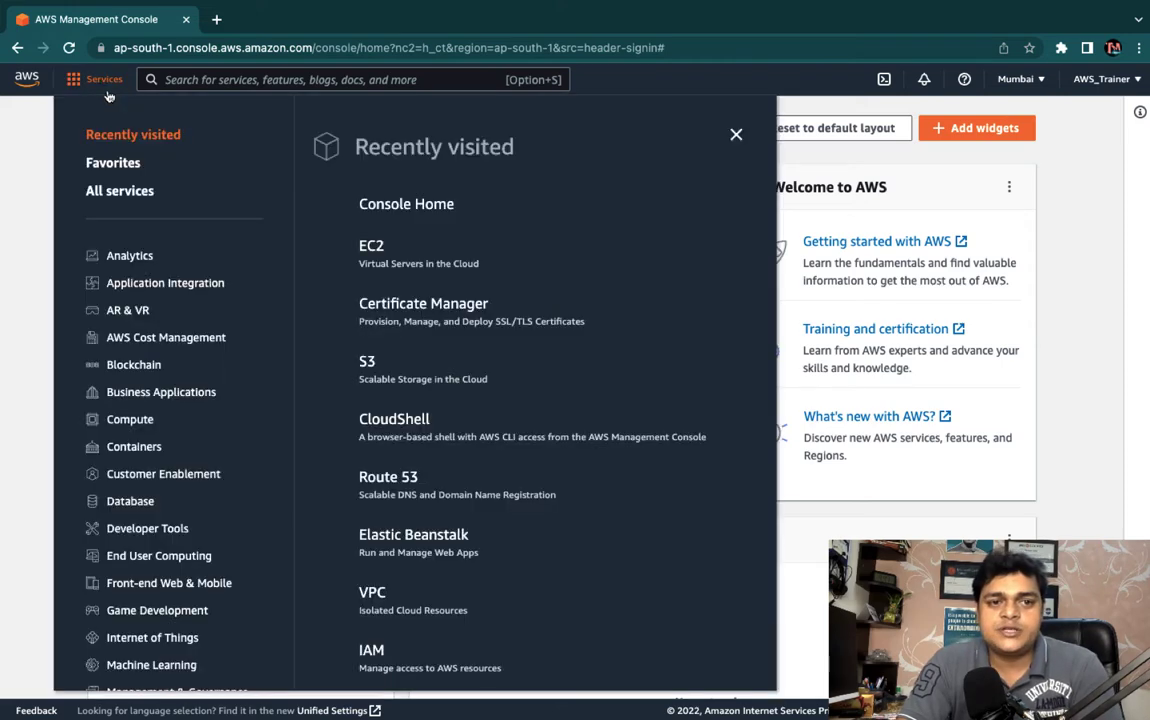
left_click(372, 262)
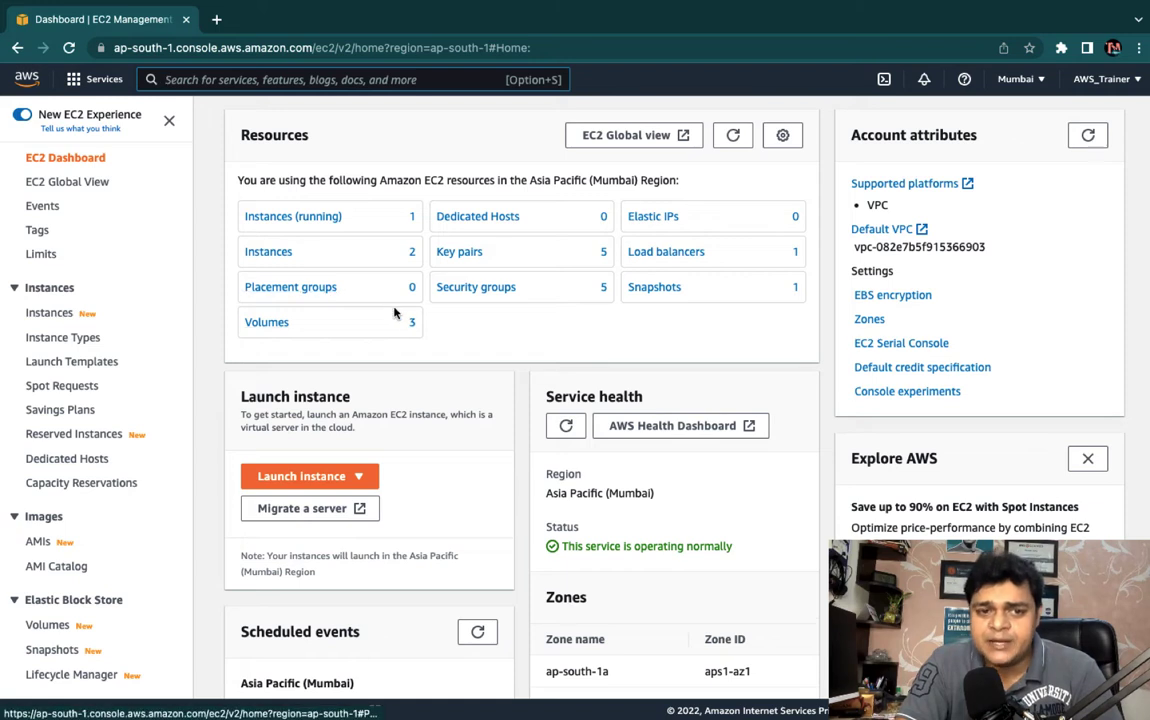
left_click(268, 255)
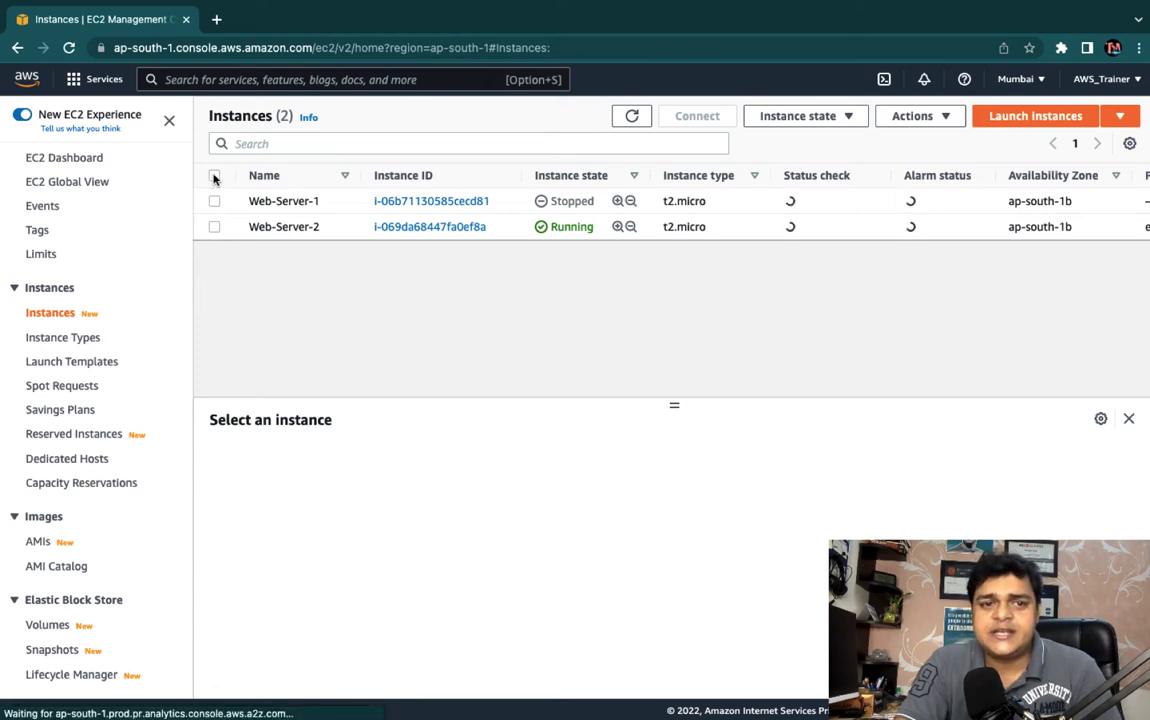
Terminate both existing instances, Web-Server-1 and Web-Server-2
left_click(214, 176)
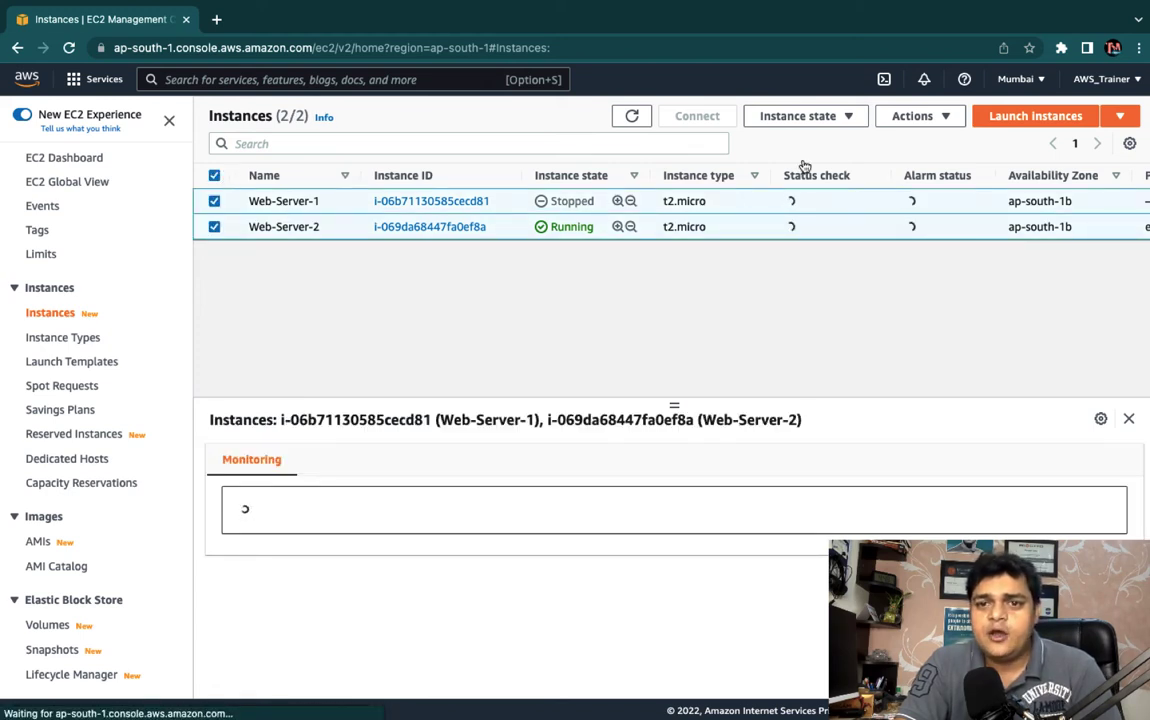
left_click(833, 118)
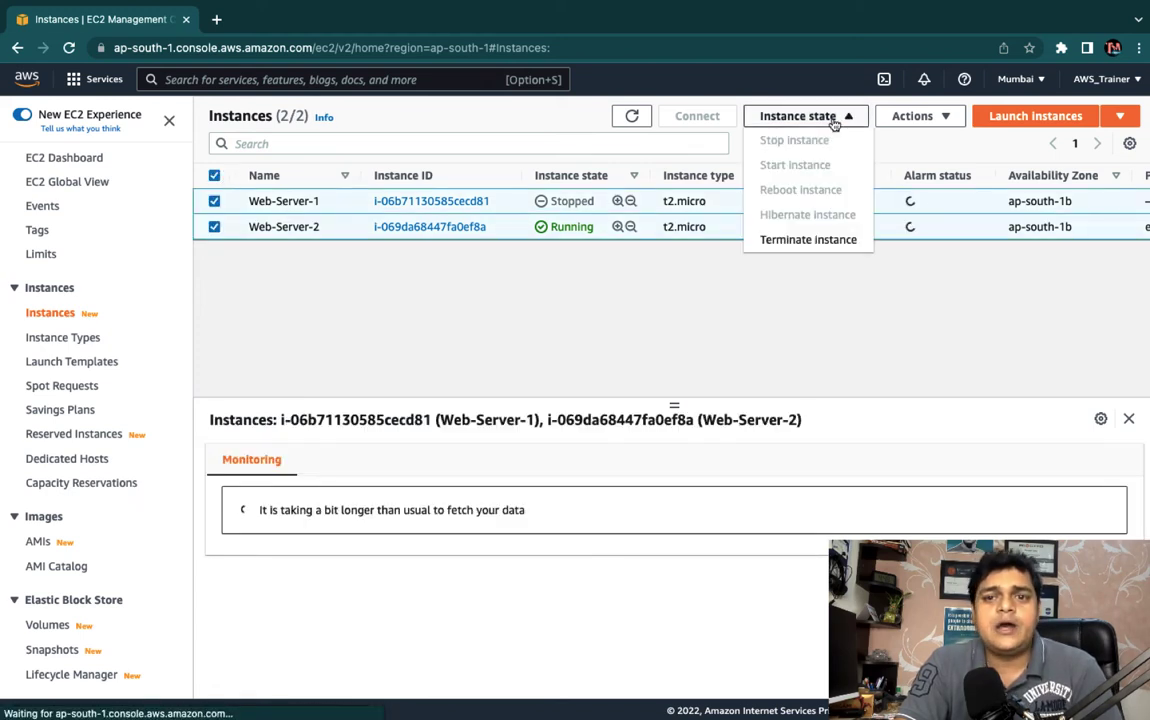
left_click(806, 240)
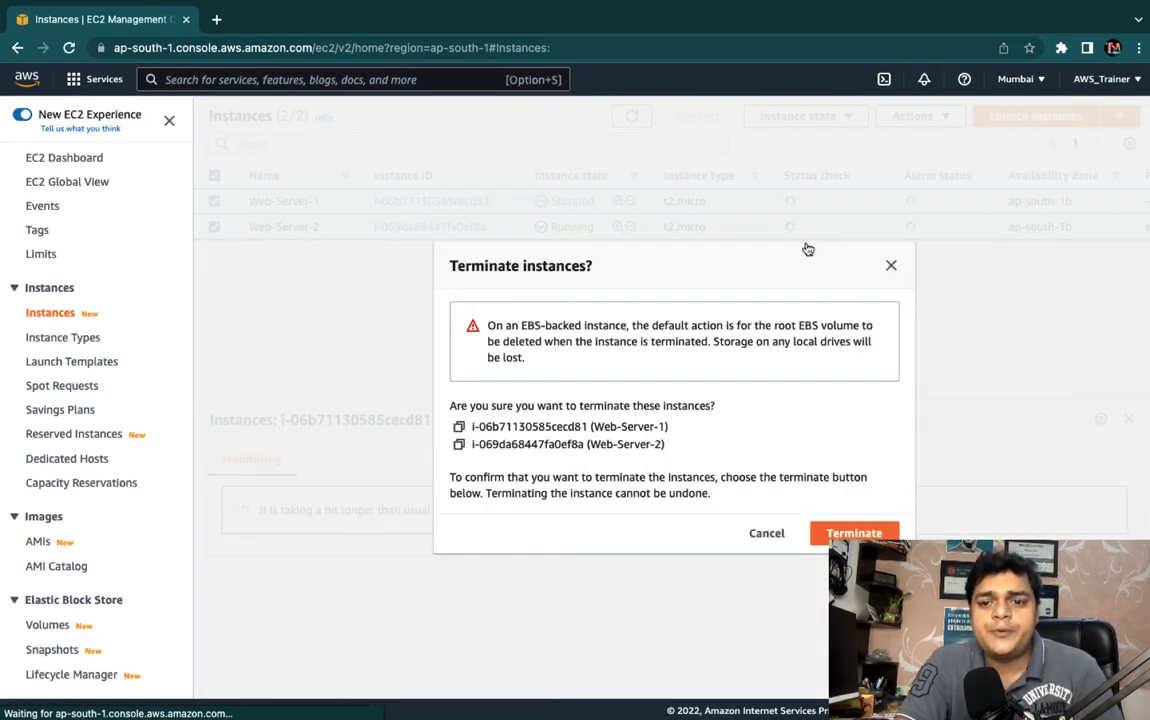
key("Escape")
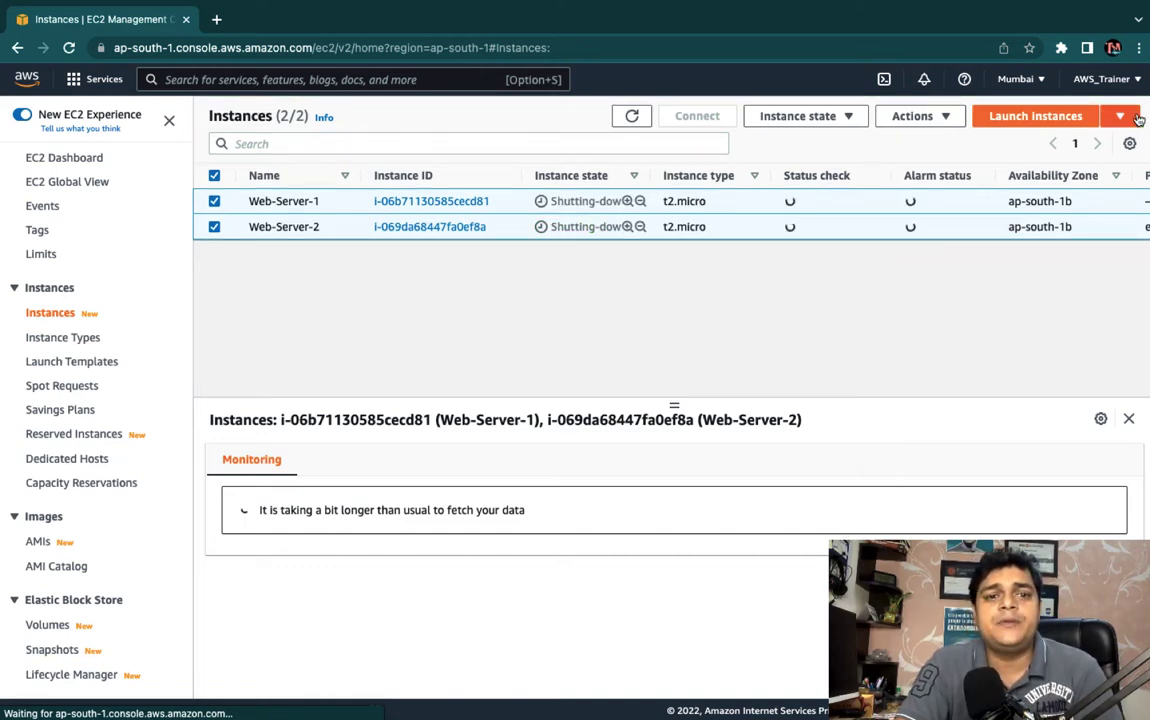
Start launching a new instance from the EC2 dashboard, remaining in the old launch experience
left_click(83, 162)
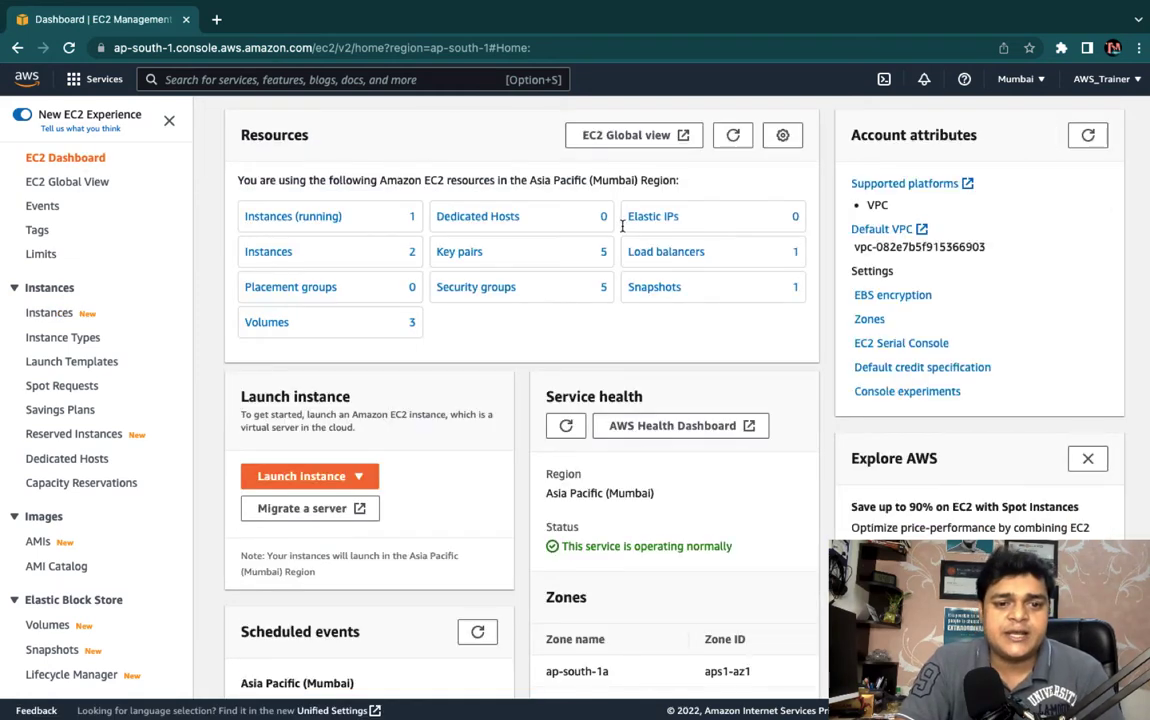
left_click(290, 479)
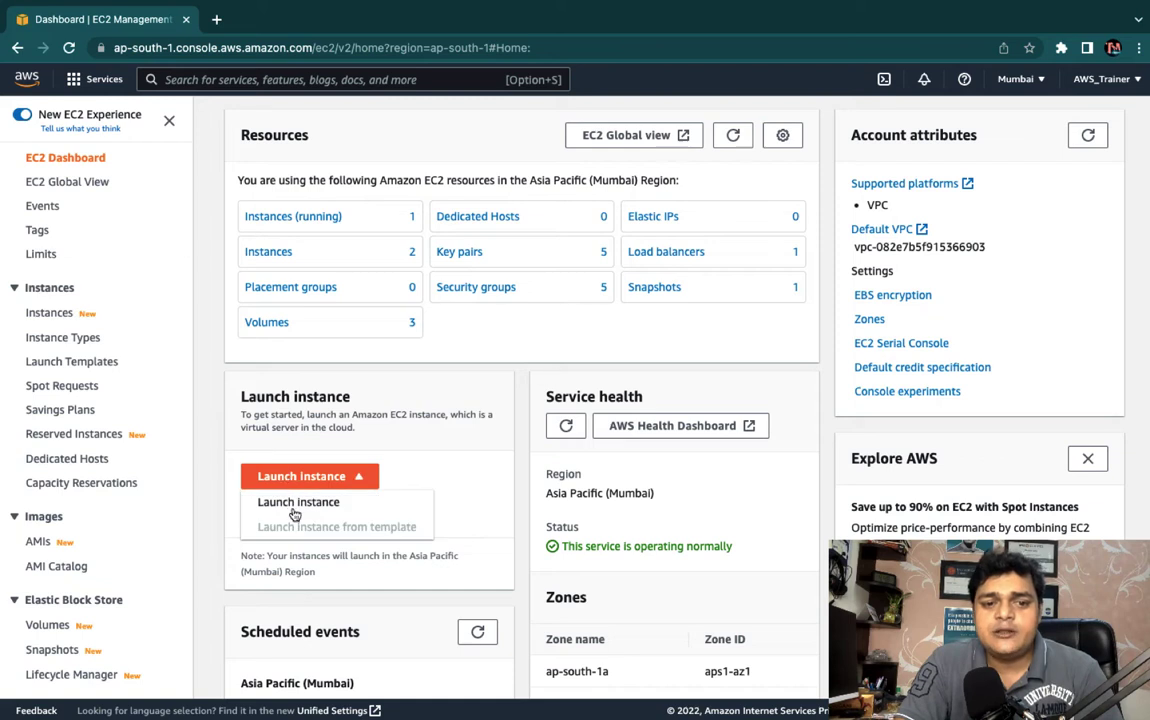
left_click(297, 503)
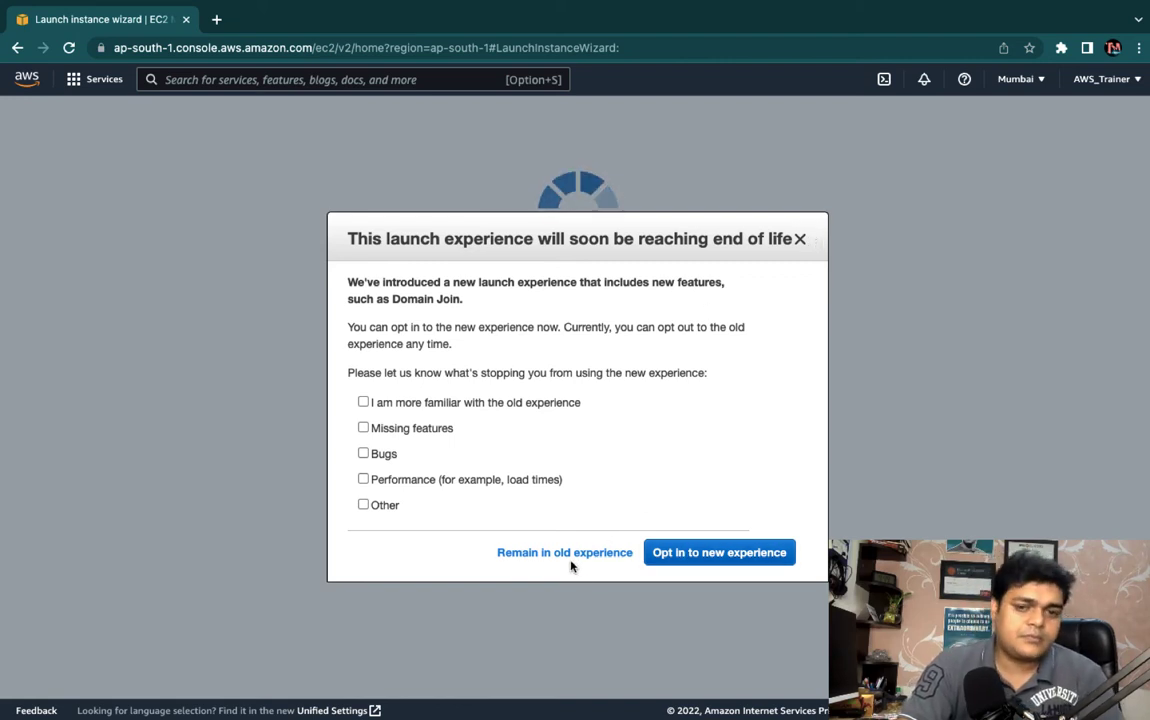
key("ctrl+Left")
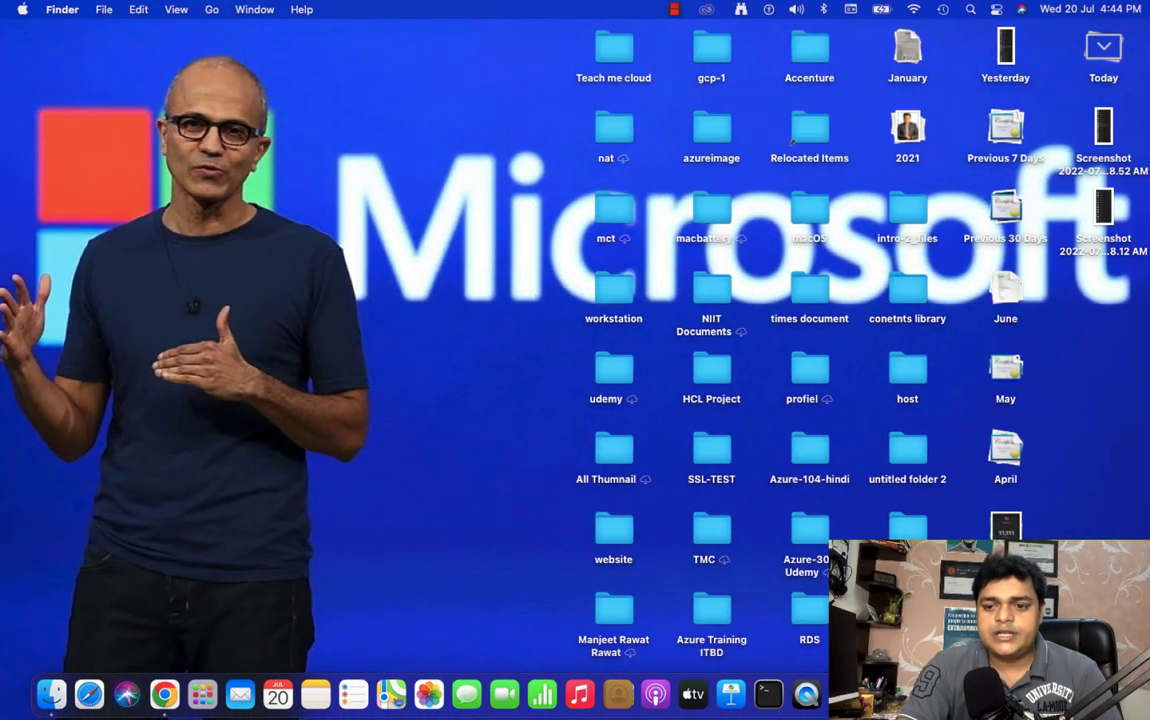
left_click(1063, 517)
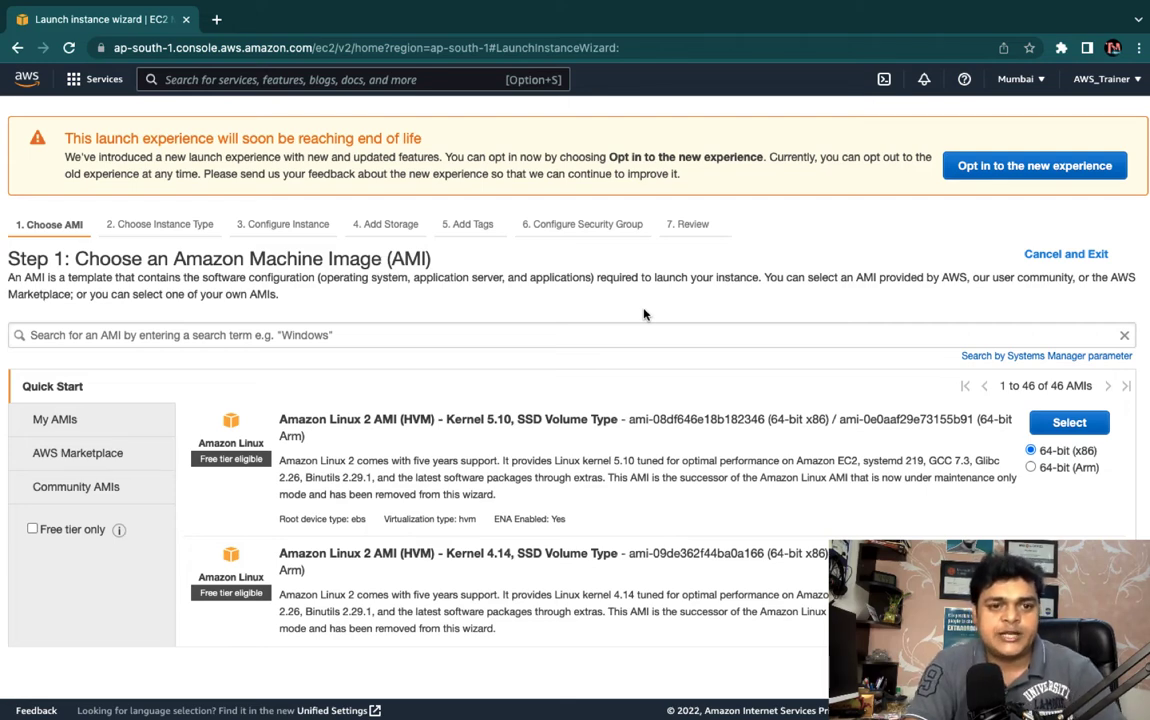
Search the AWS Marketplace images for "wordpress"
left_click(80, 461)
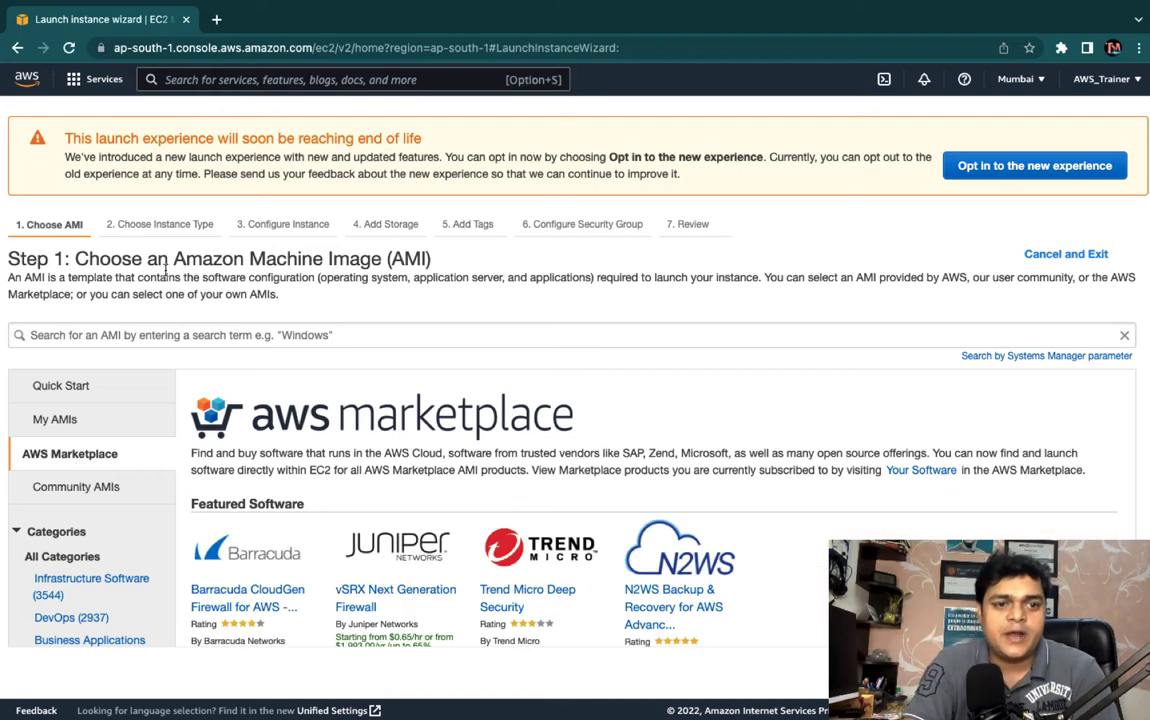
left_click(155, 335)
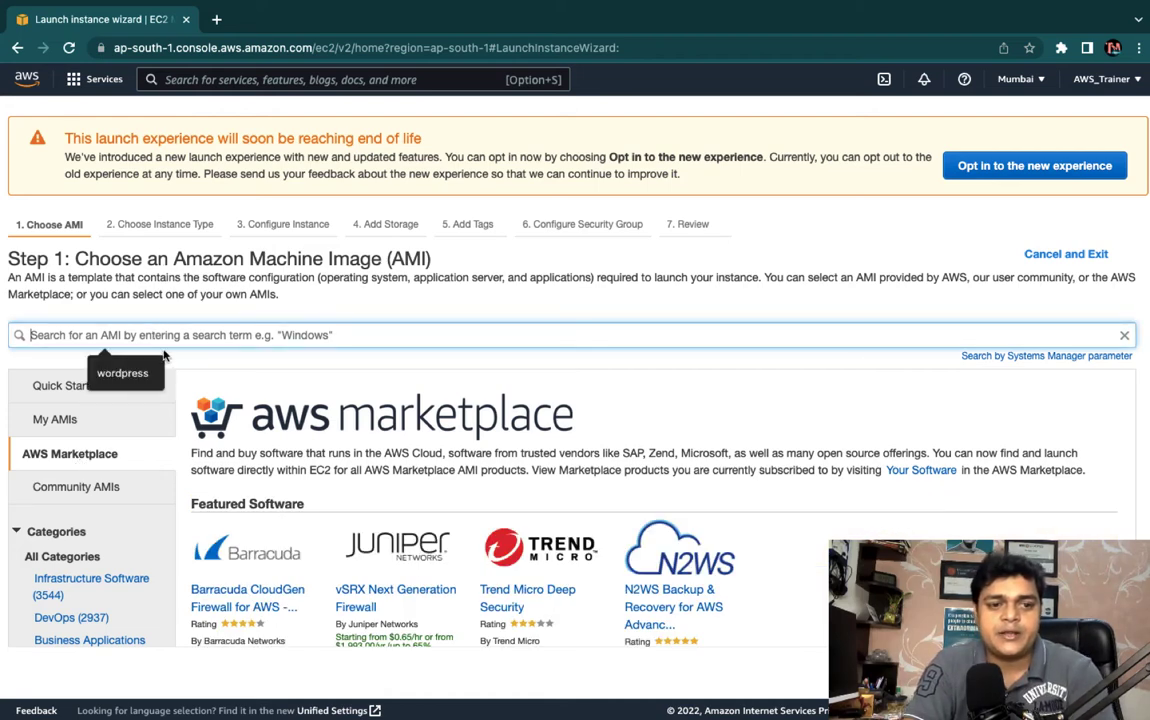
left_click(126, 377)
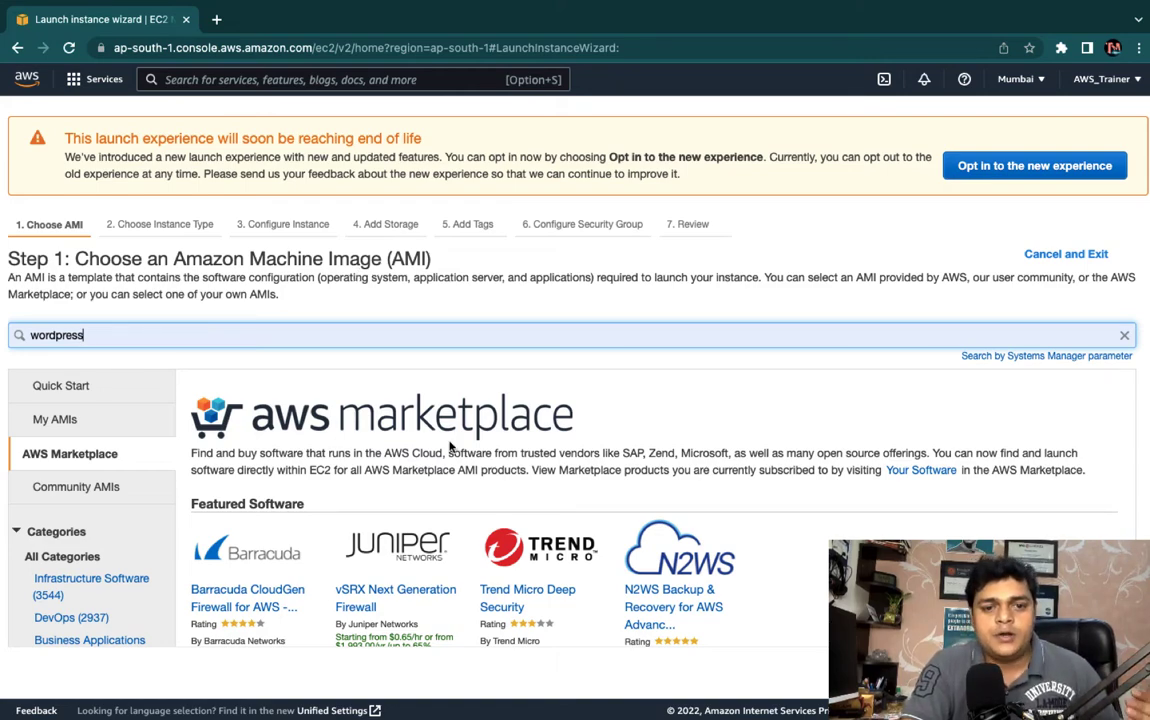
scroll(459, 447, "down", 10)
scroll(451, 448, "up", 10)
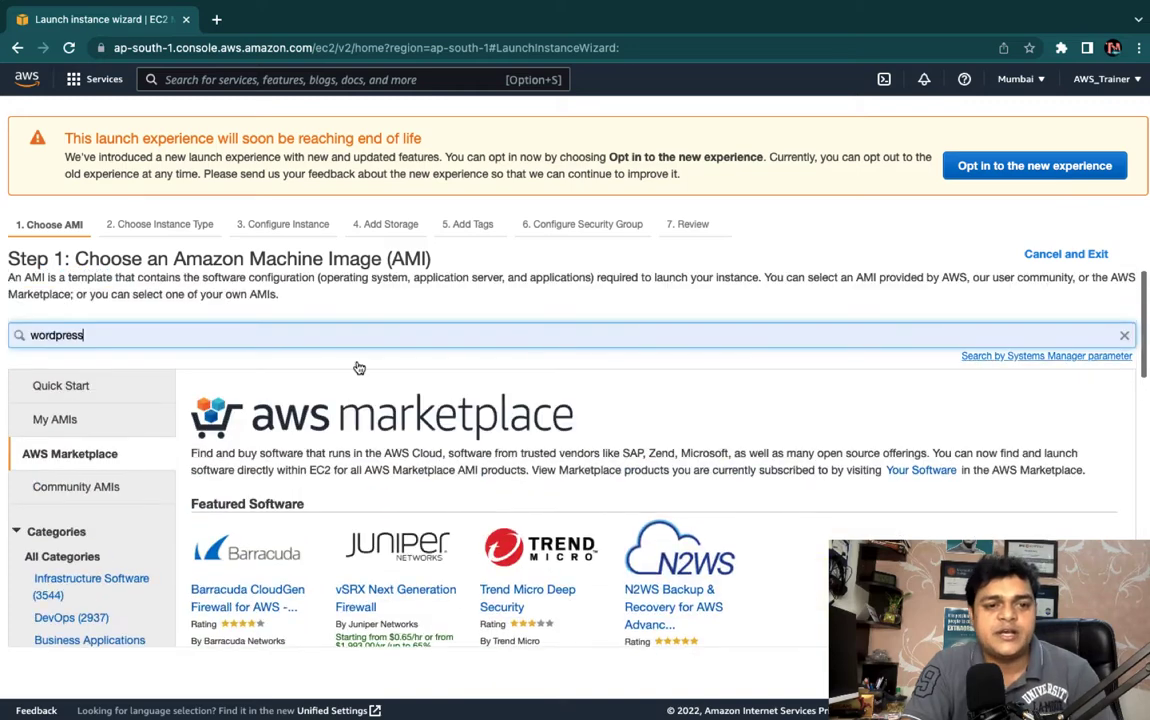
key("Return")
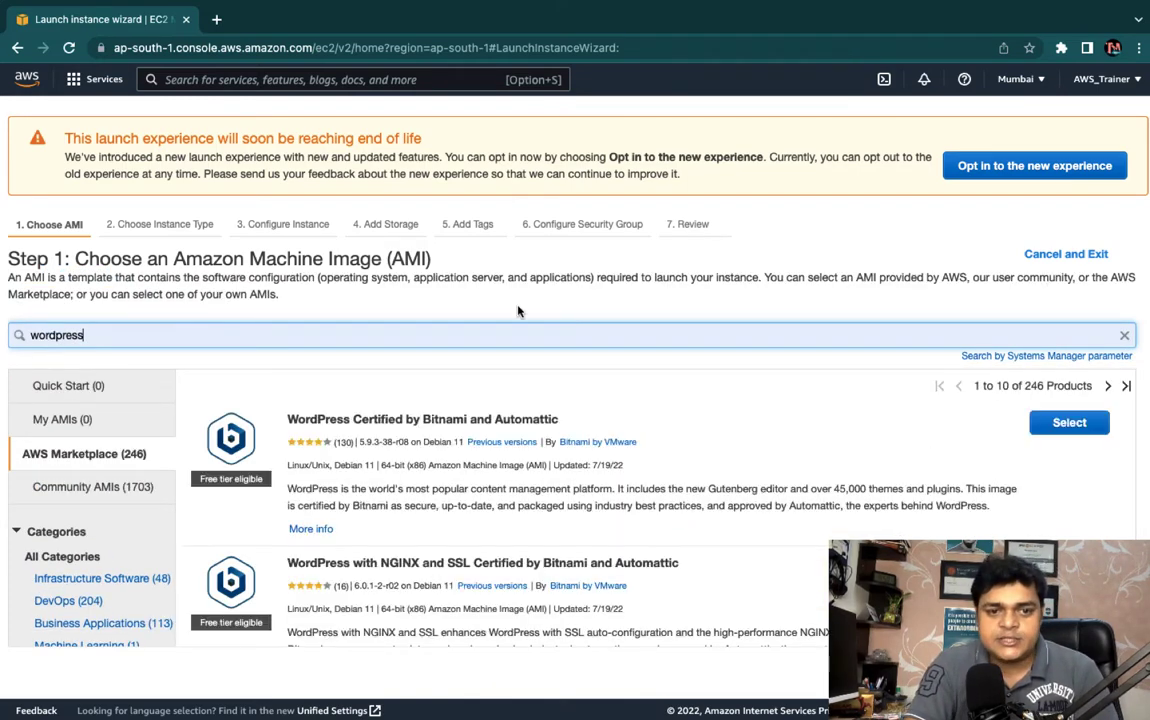
Select the "WordPress Certified by Bitnami and Automattic" image and continue past its pricing details
scroll(330, 380, "down", 1)
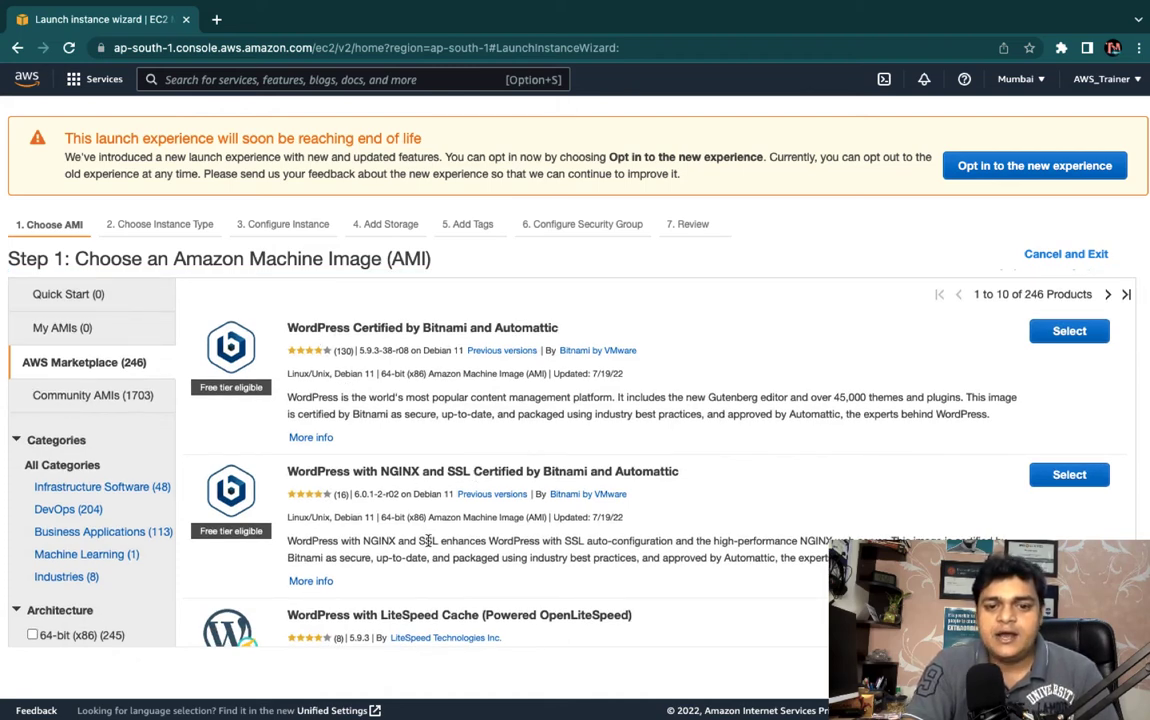
scroll(476, 480, "down", 1)
scroll(429, 545, "down", 5)
scroll(429, 545, "down", 5)
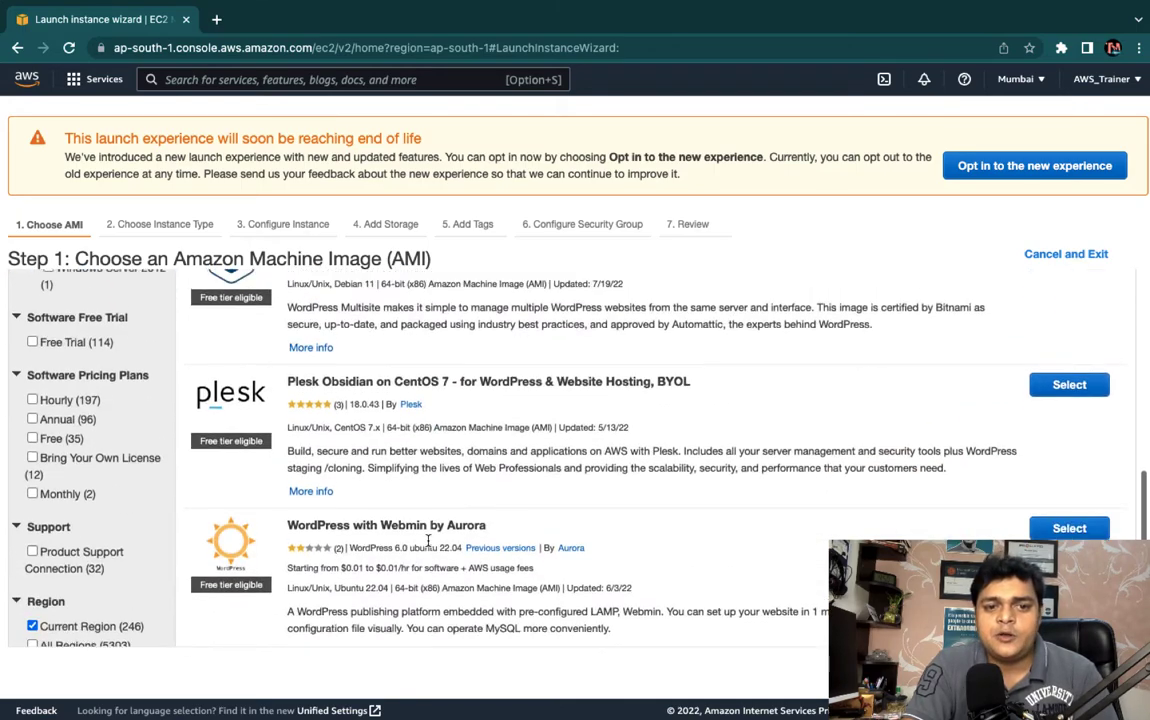
scroll(429, 545, "up", 10)
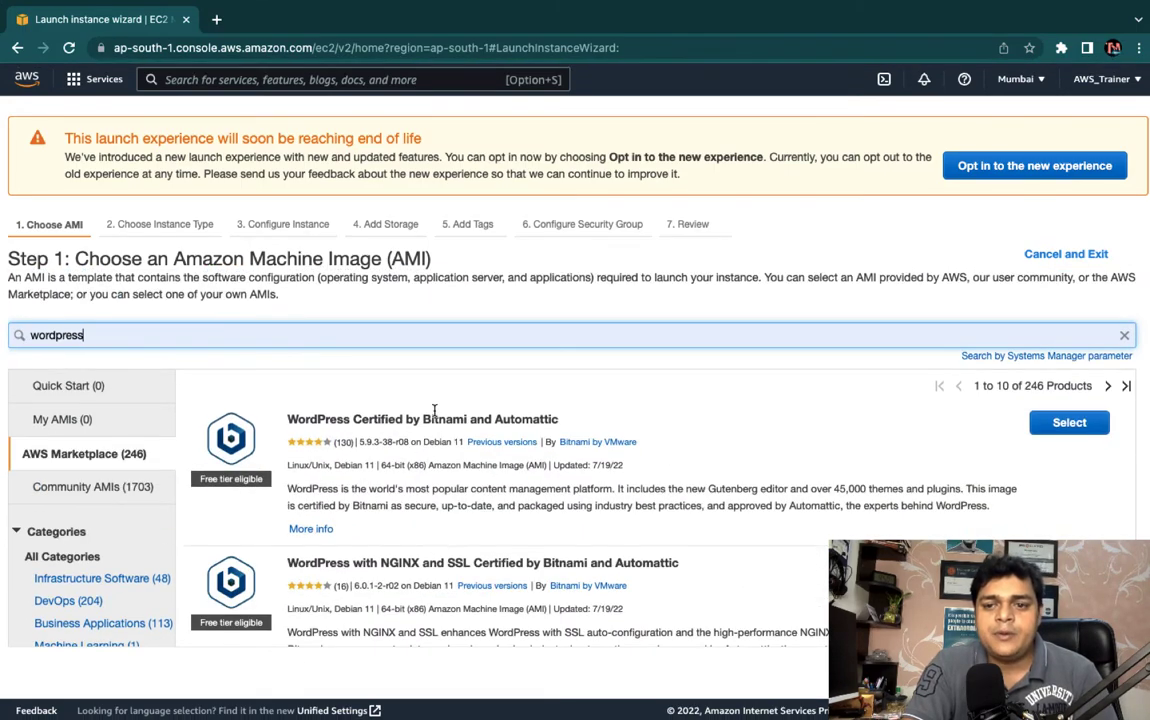
left_click(1067, 421)
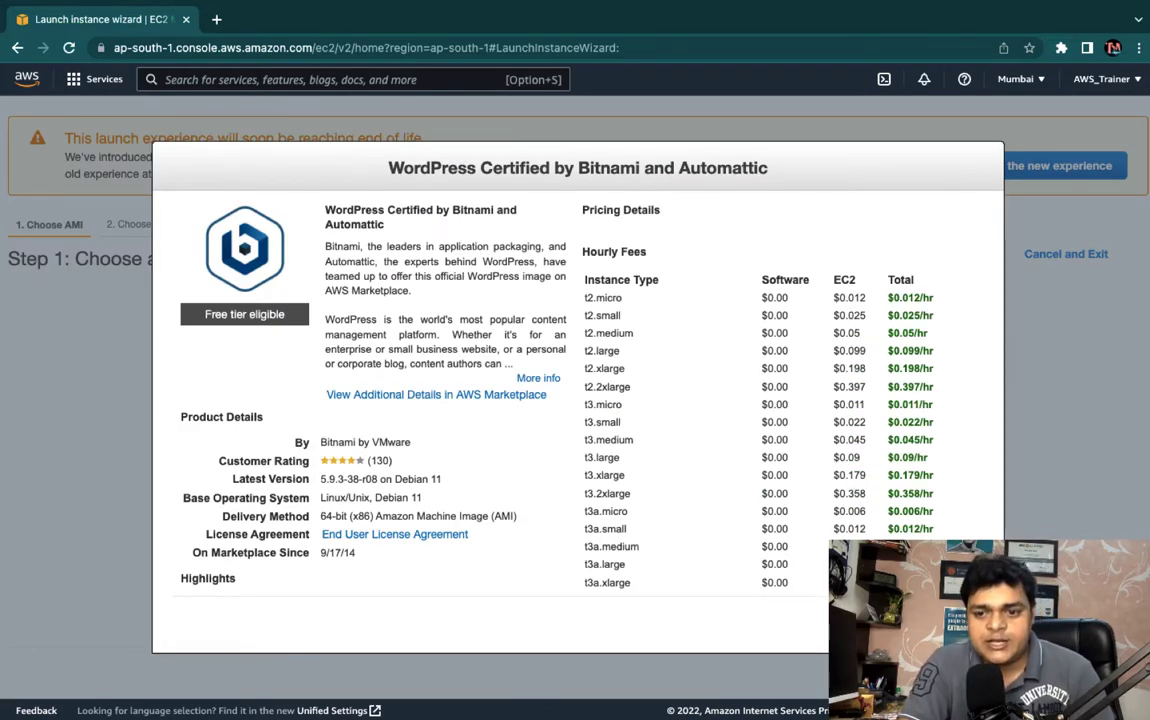
left_click(950, 625)
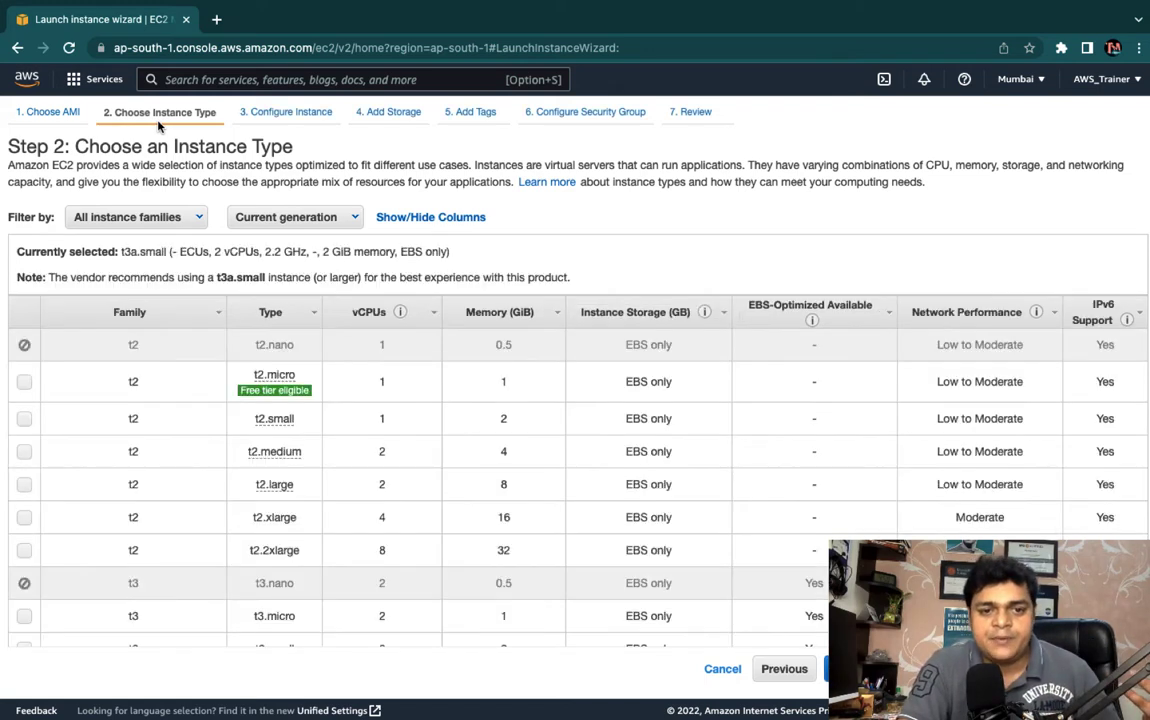
Choose the free-tier-eligible t2.micro instance type and proceed to the instance details
left_click(24, 383)
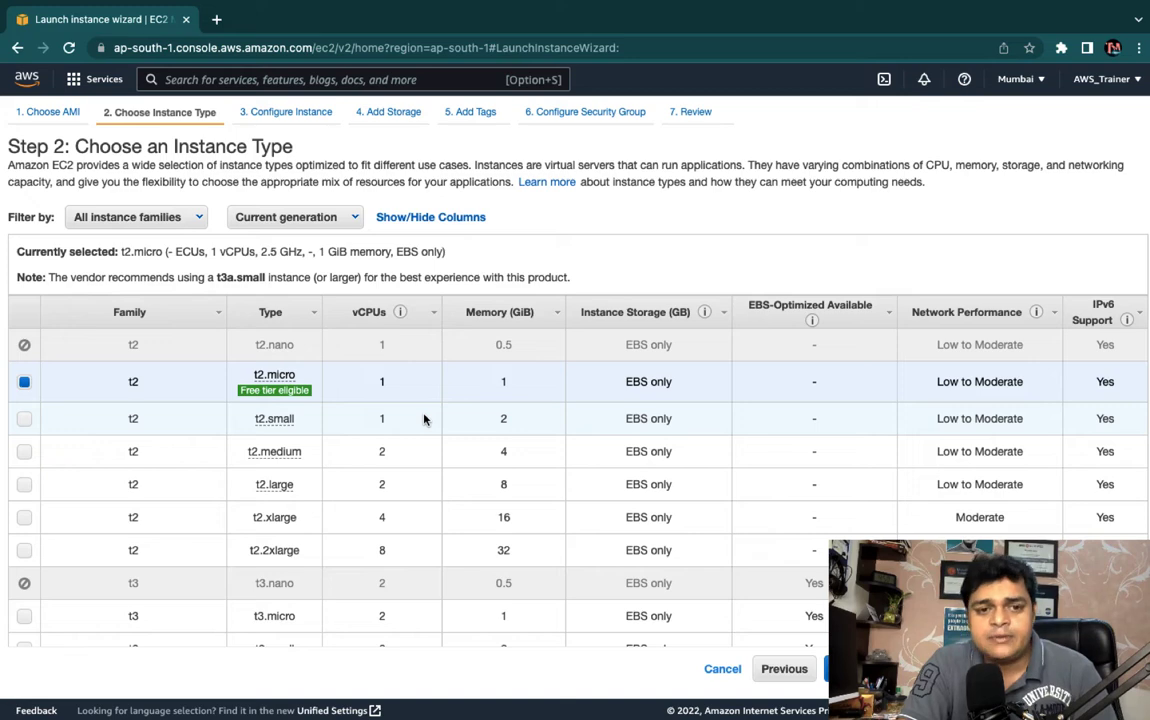
mouse_move(284, 394)
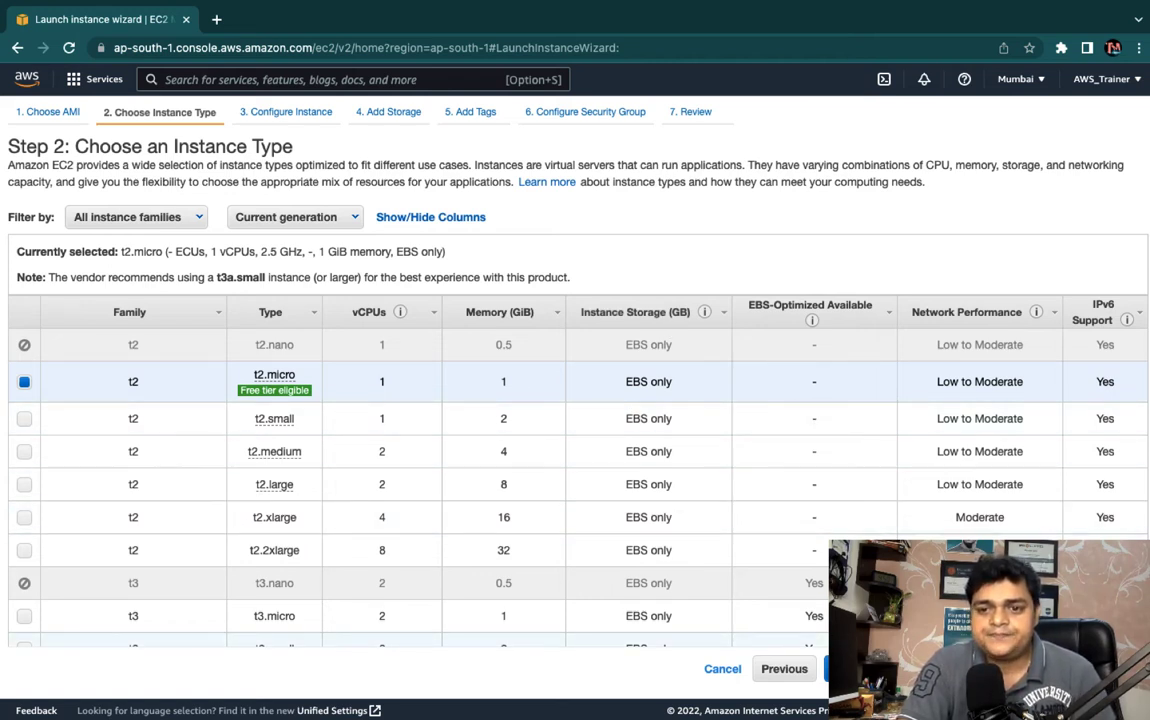
left_click(870, 669)
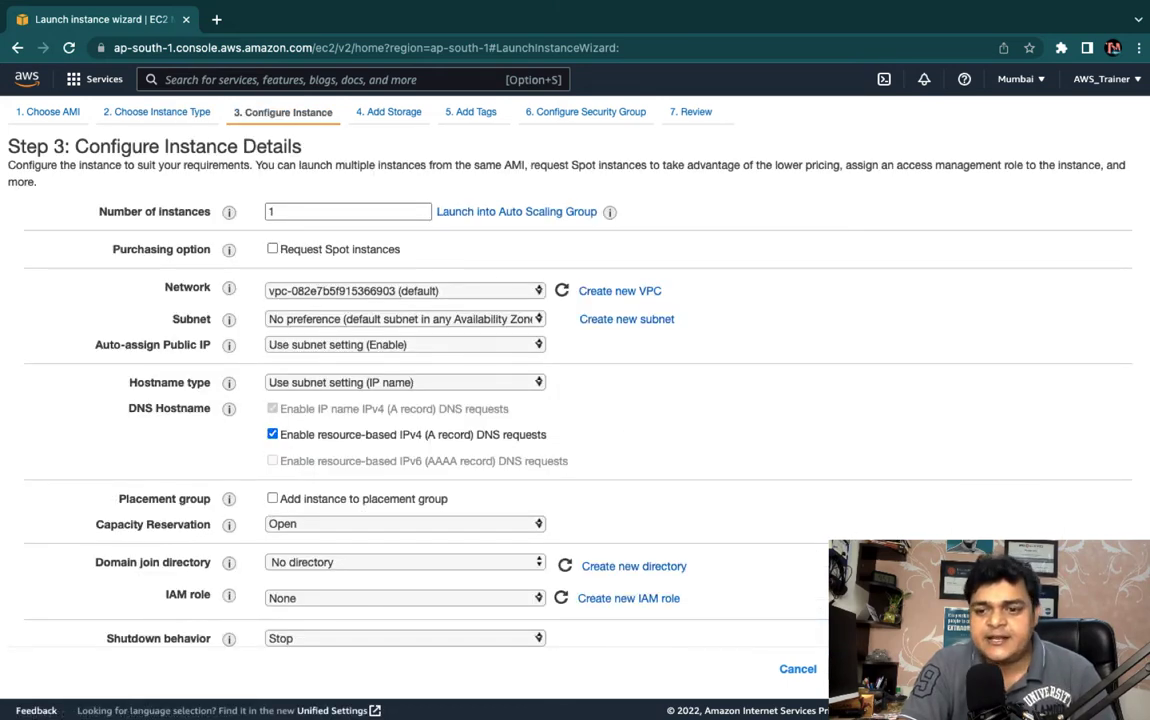
Keep the default instance details, storage, tags and security group rules, and proceed to the launch review
left_click(870, 669)
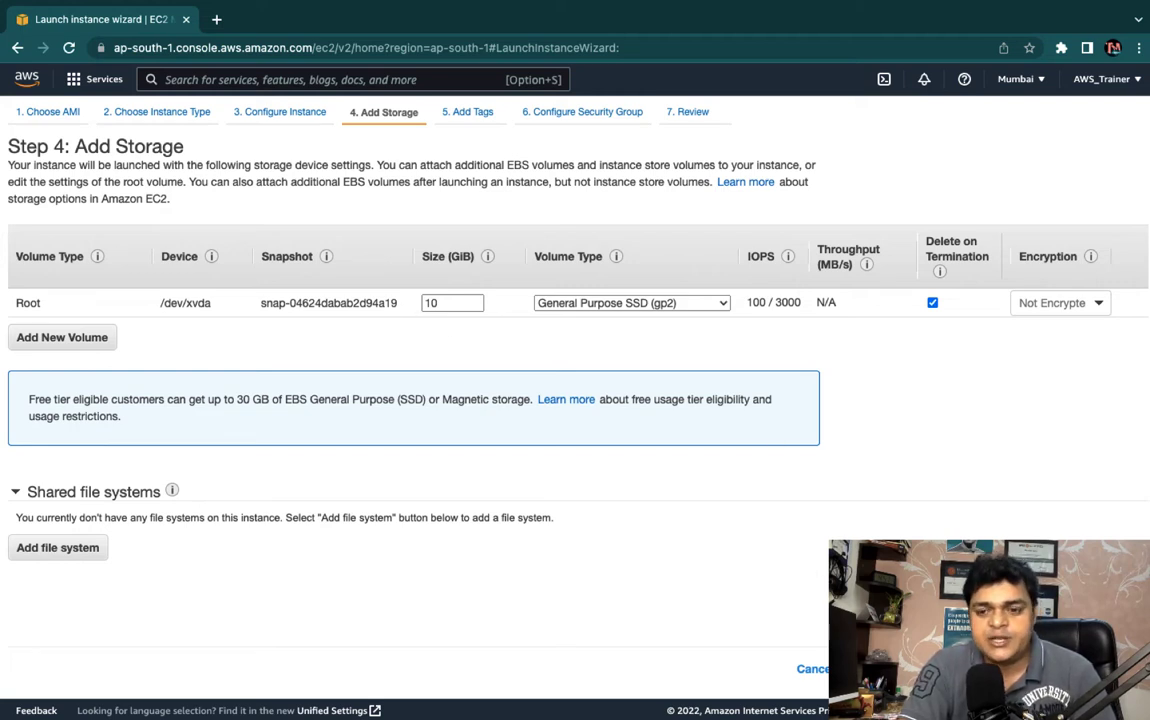
left_click(870, 669)
left_click(870, 669)
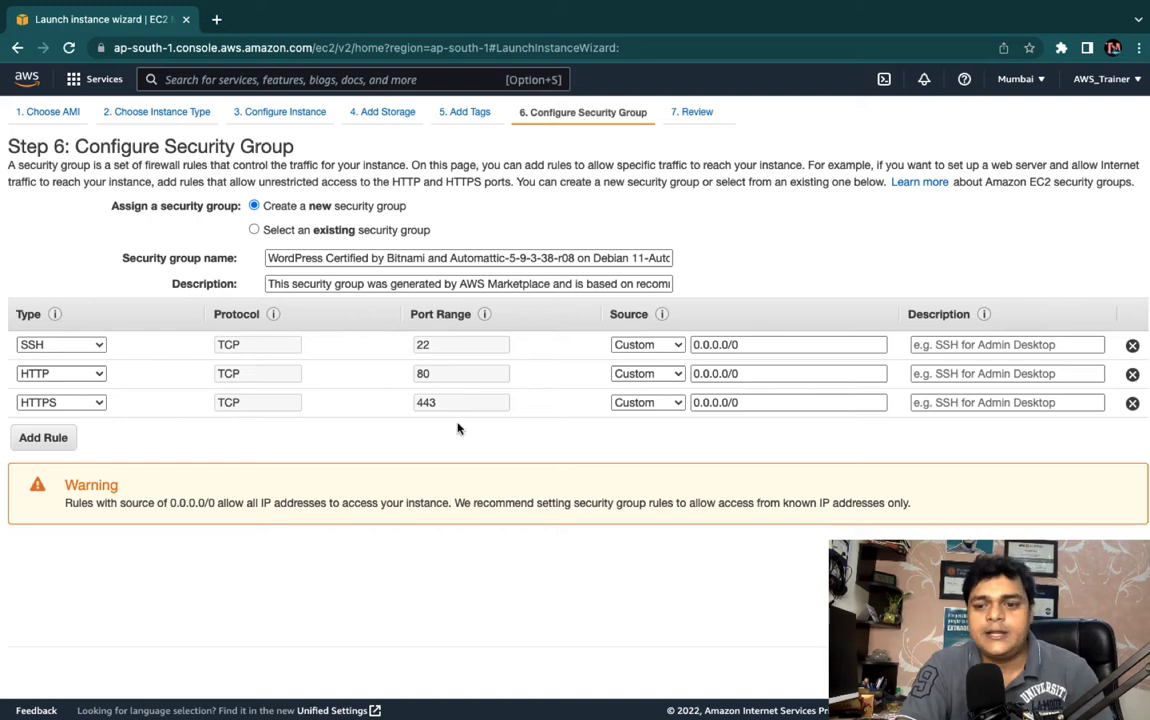
left_click(1083, 672)
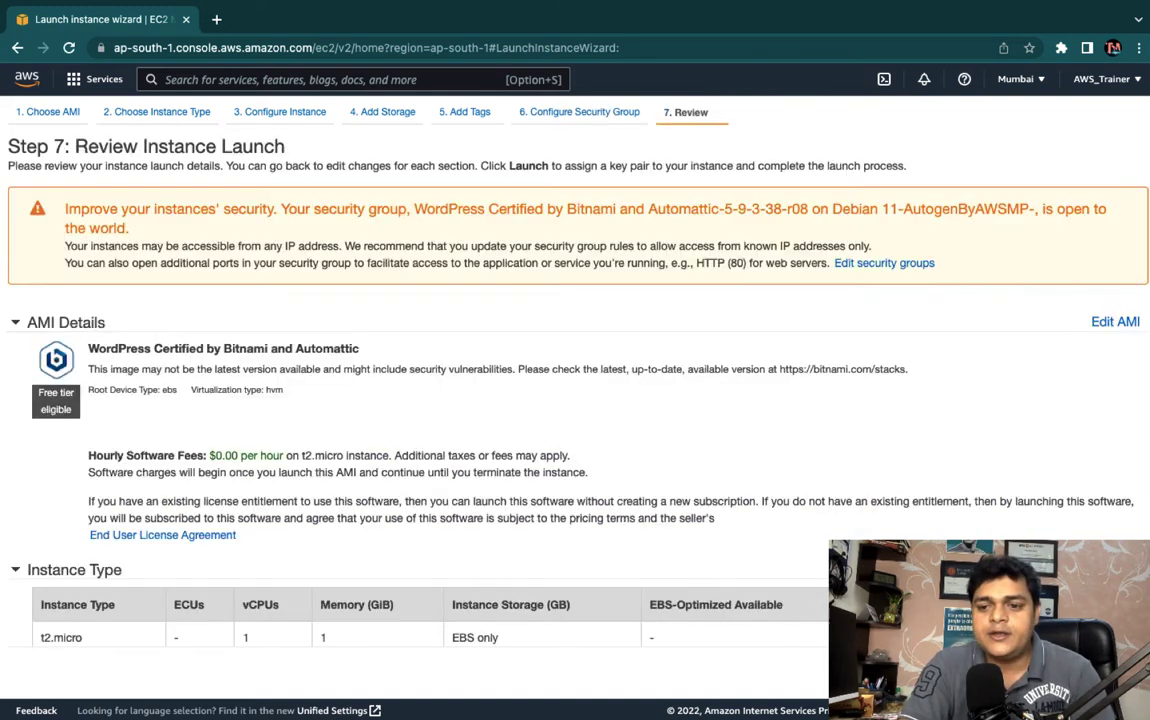
Create and download a new RSA key pair named wp-keys, and launch the instance with it
left_click(1083, 672)
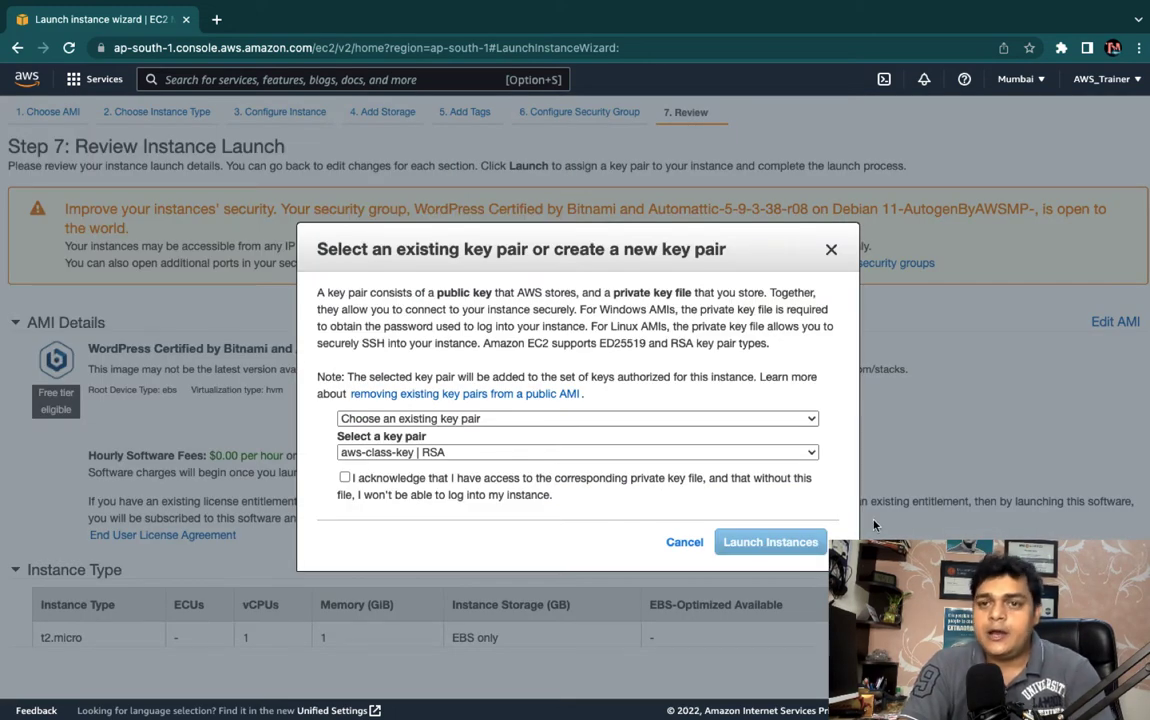
left_click(457, 420)
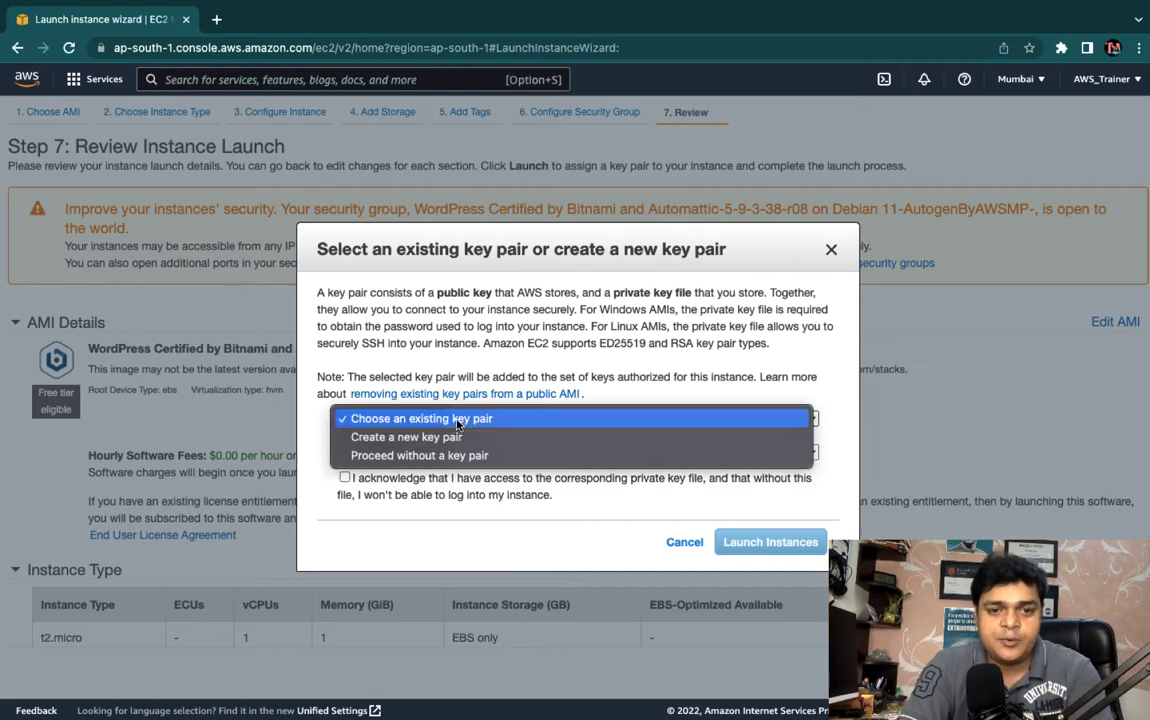
left_click(406, 437)
left_click(404, 488)
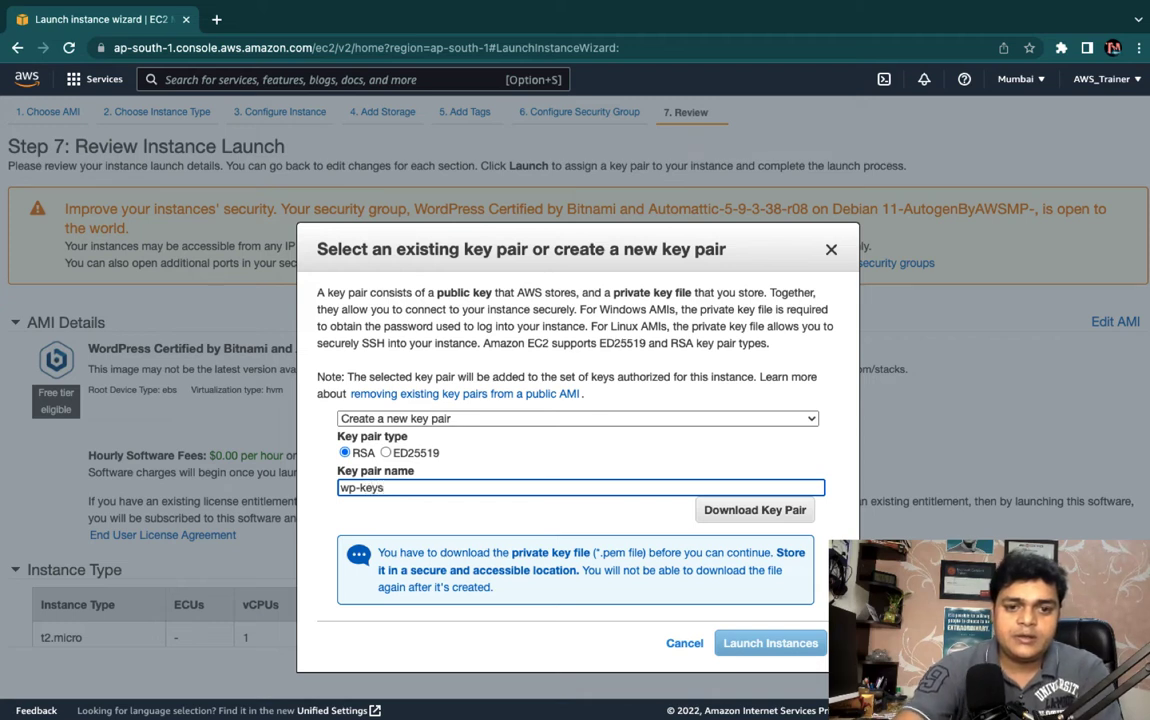
left_click(767, 514)
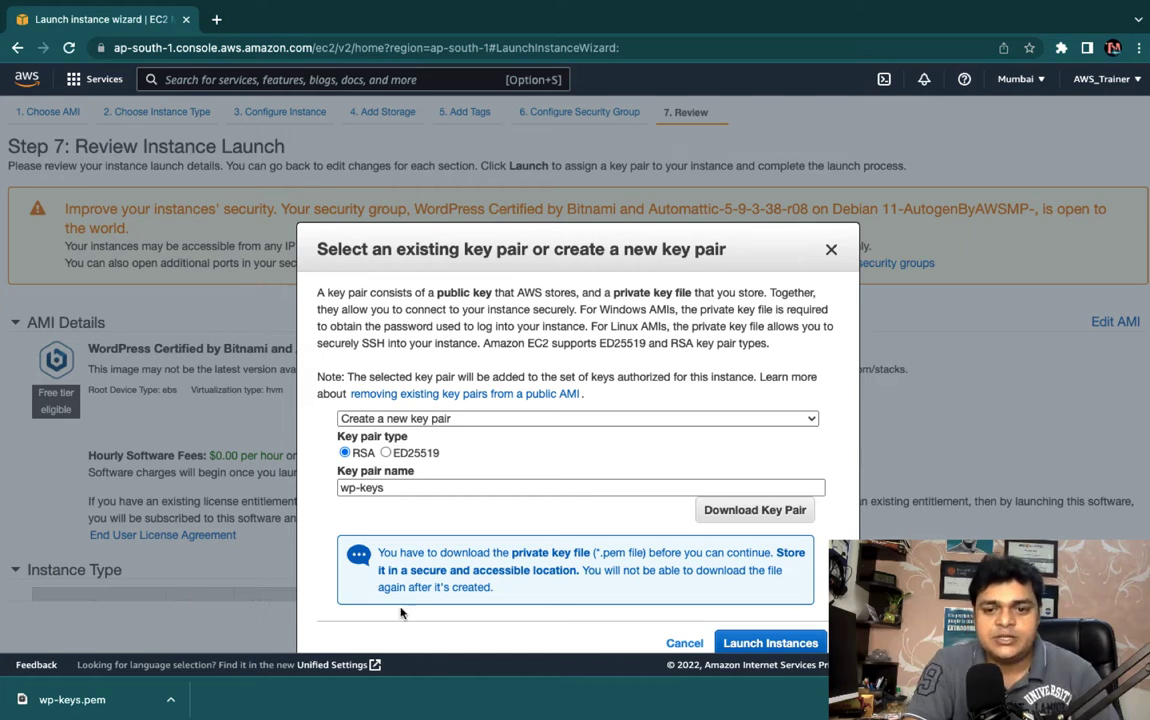
left_click(755, 645)
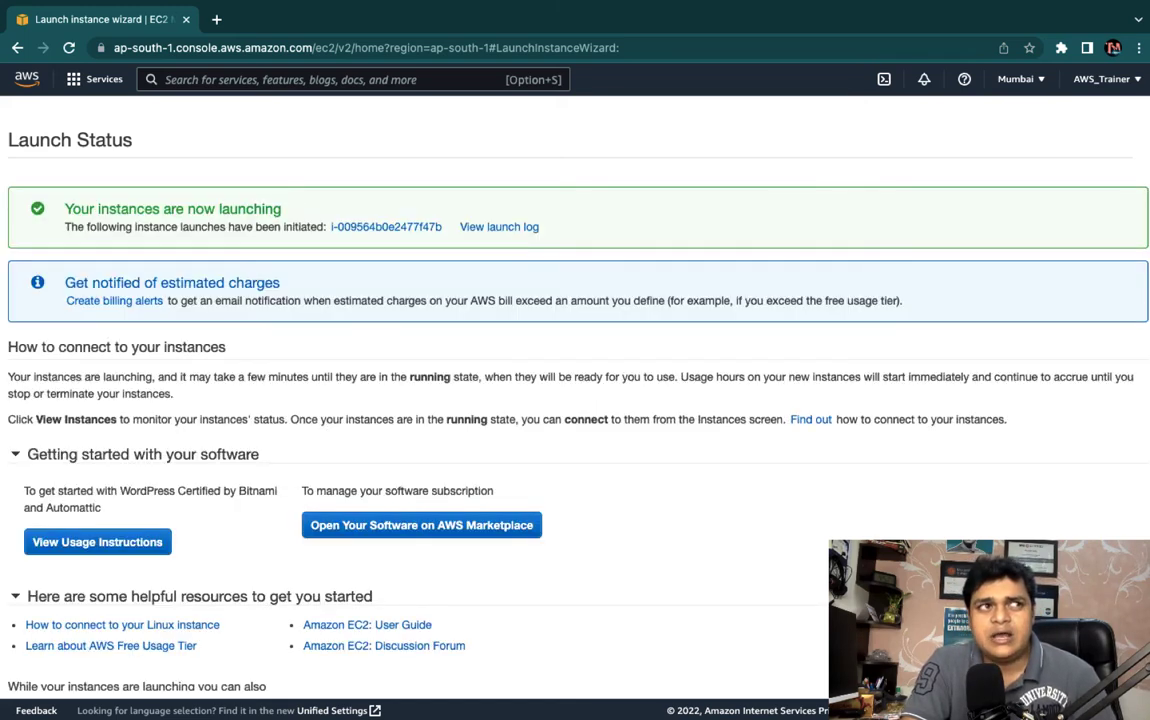
Open the list of EC2 instances and clear the selection of all instances
scroll(575, 400, "down", 2)
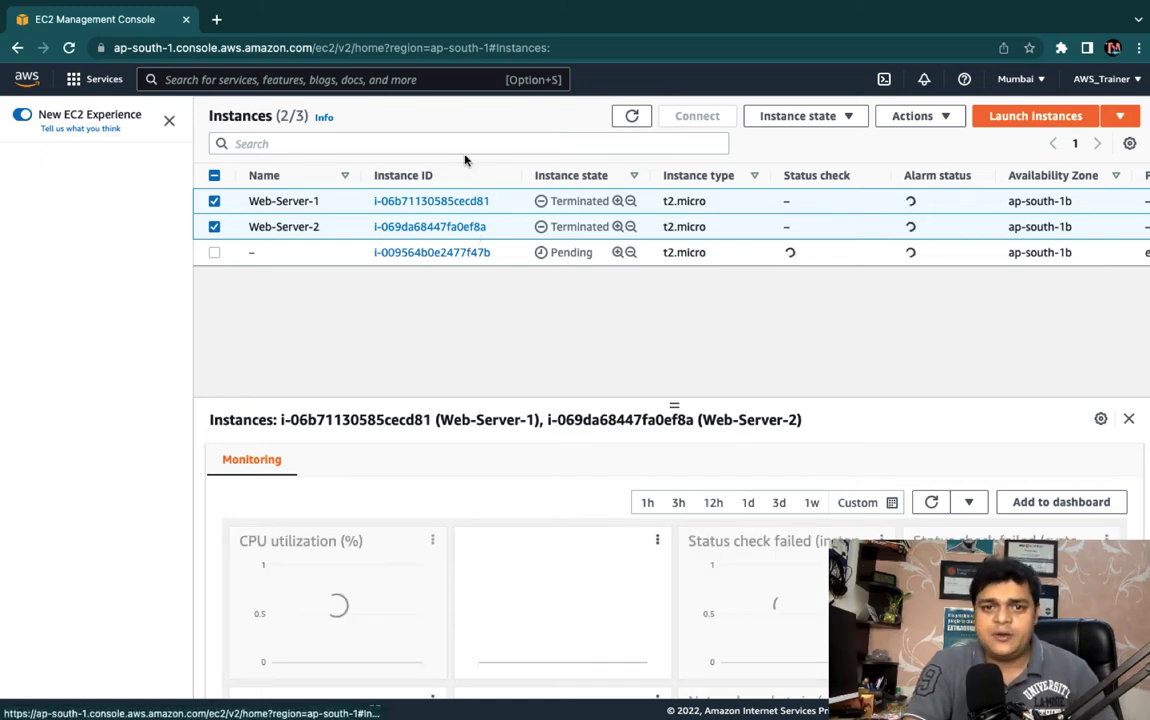
left_click(214, 202)
left_click(215, 254)
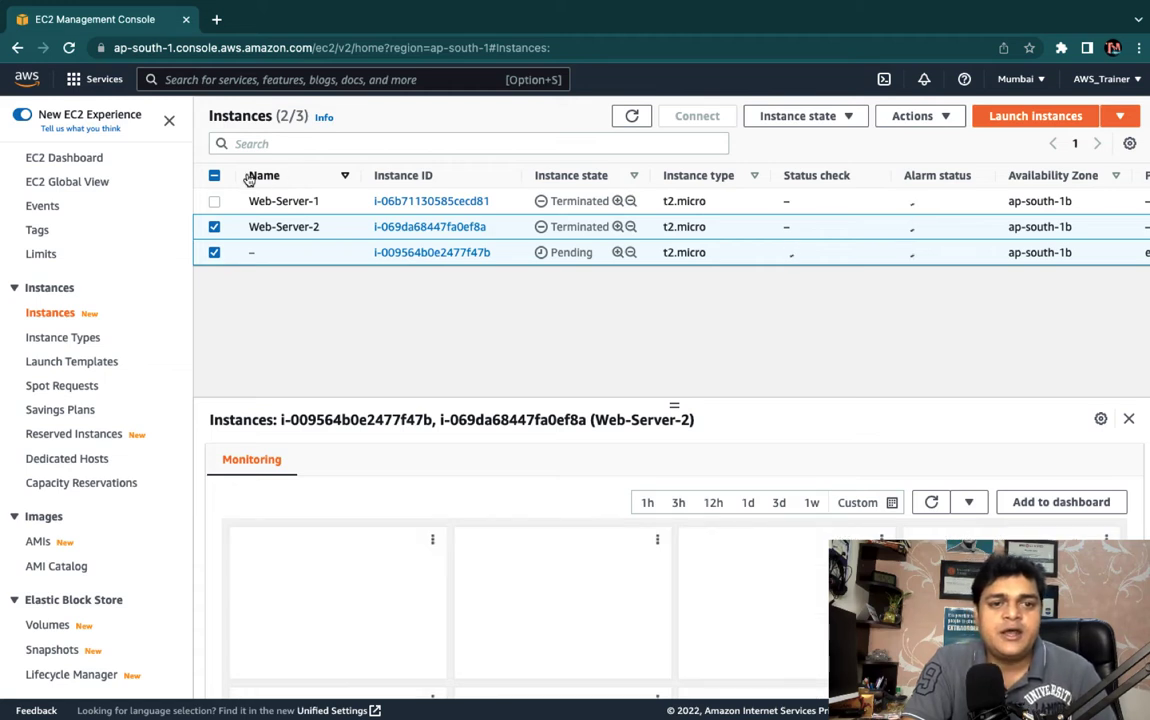
left_click(214, 176)
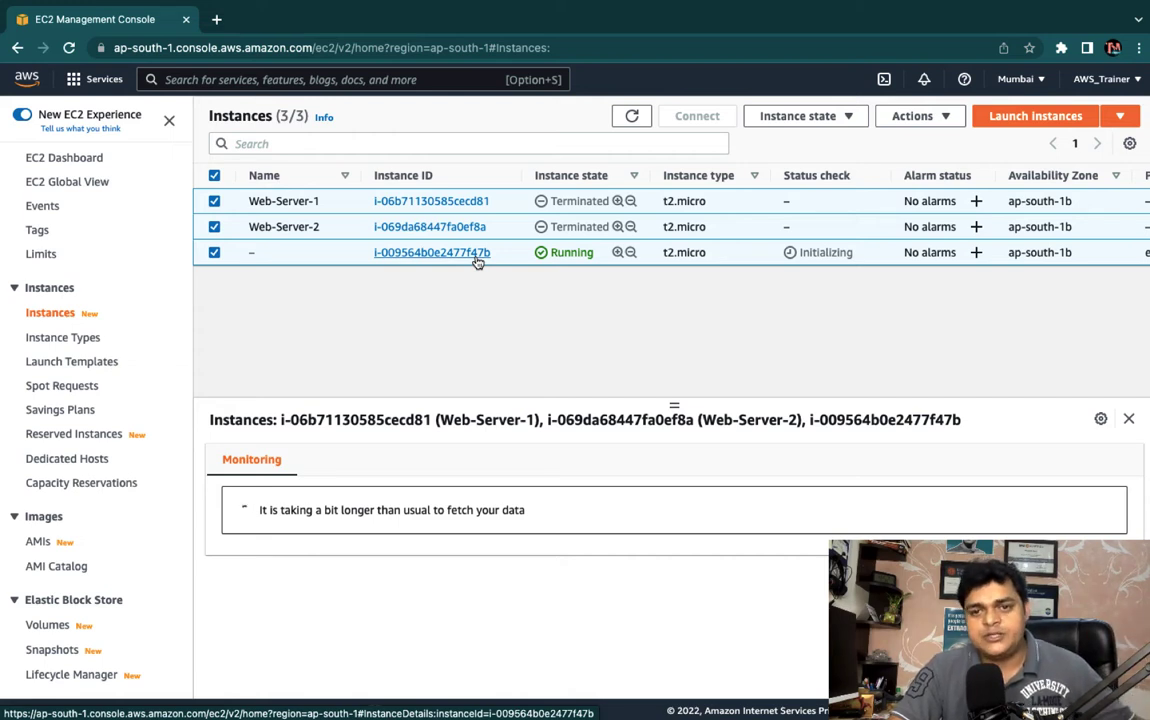
left_click(214, 176)
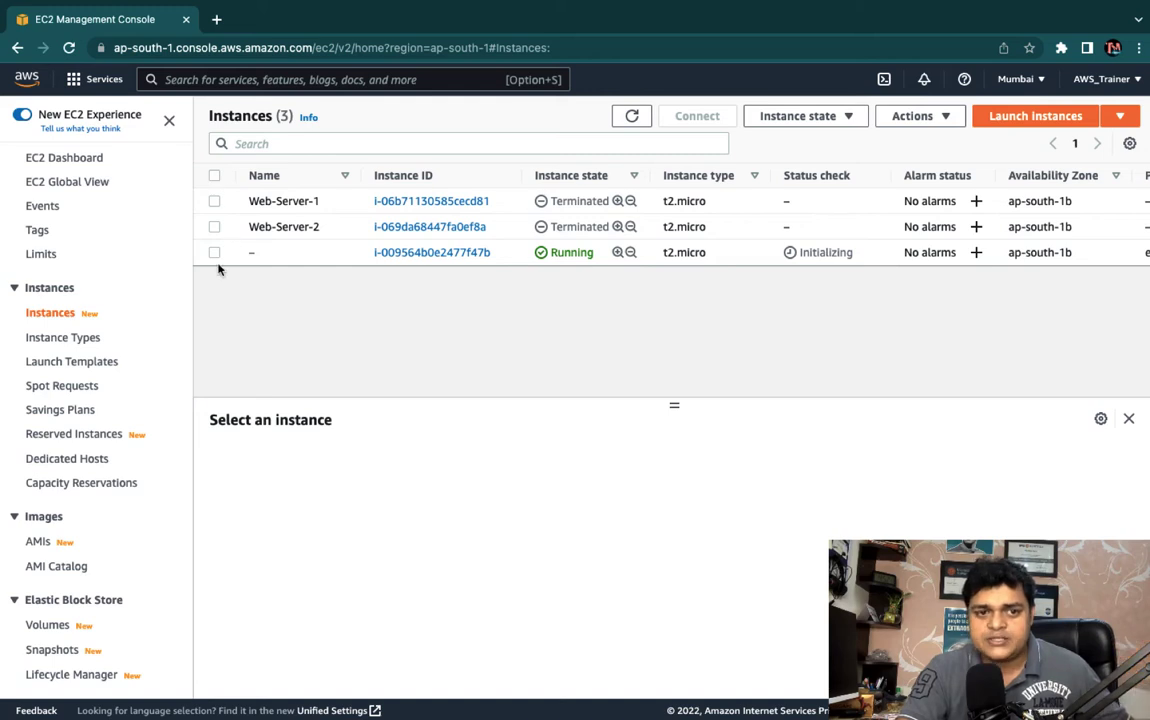
Name the newly launched, unnamed instance Wordpress-Server
left_click(244, 256)
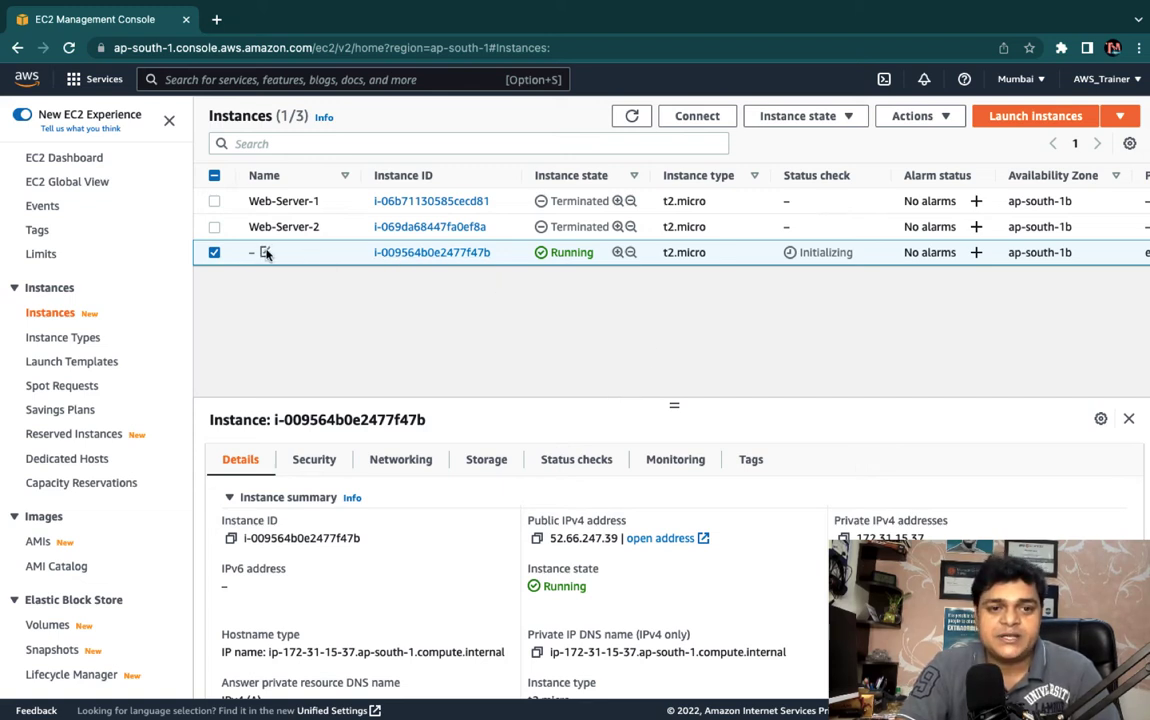
left_click(265, 252)
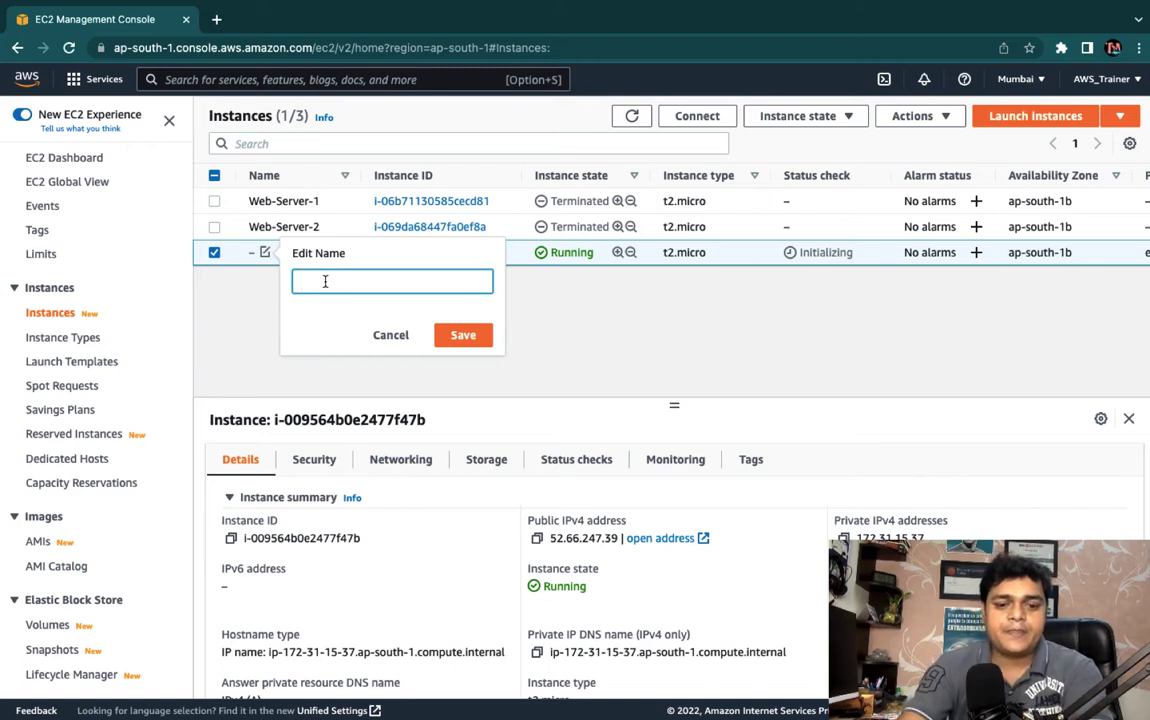
type("Wordpress-Server")
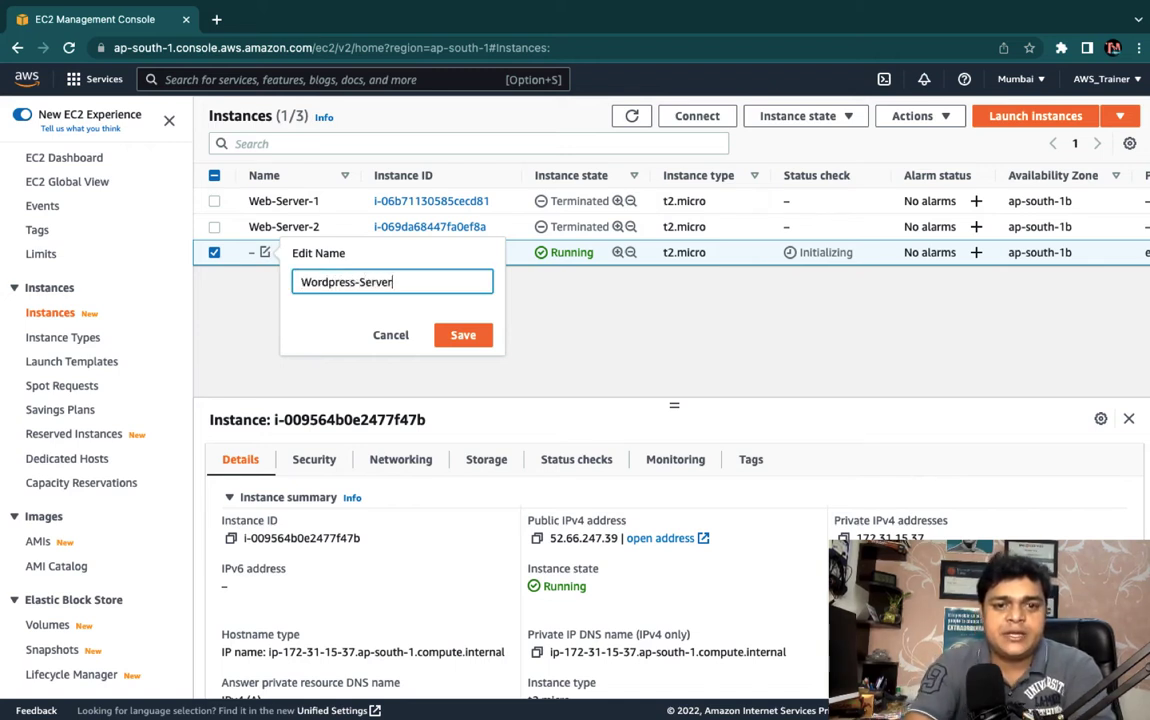
left_click(462, 337)
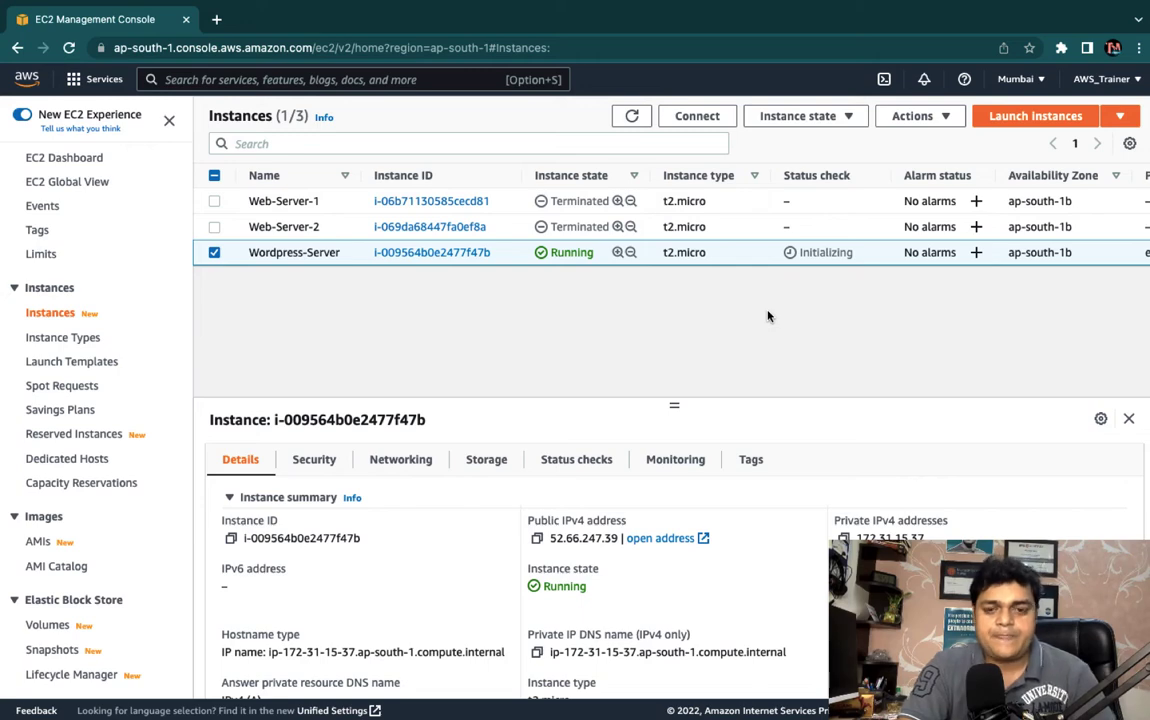
key("ctrl+Left")
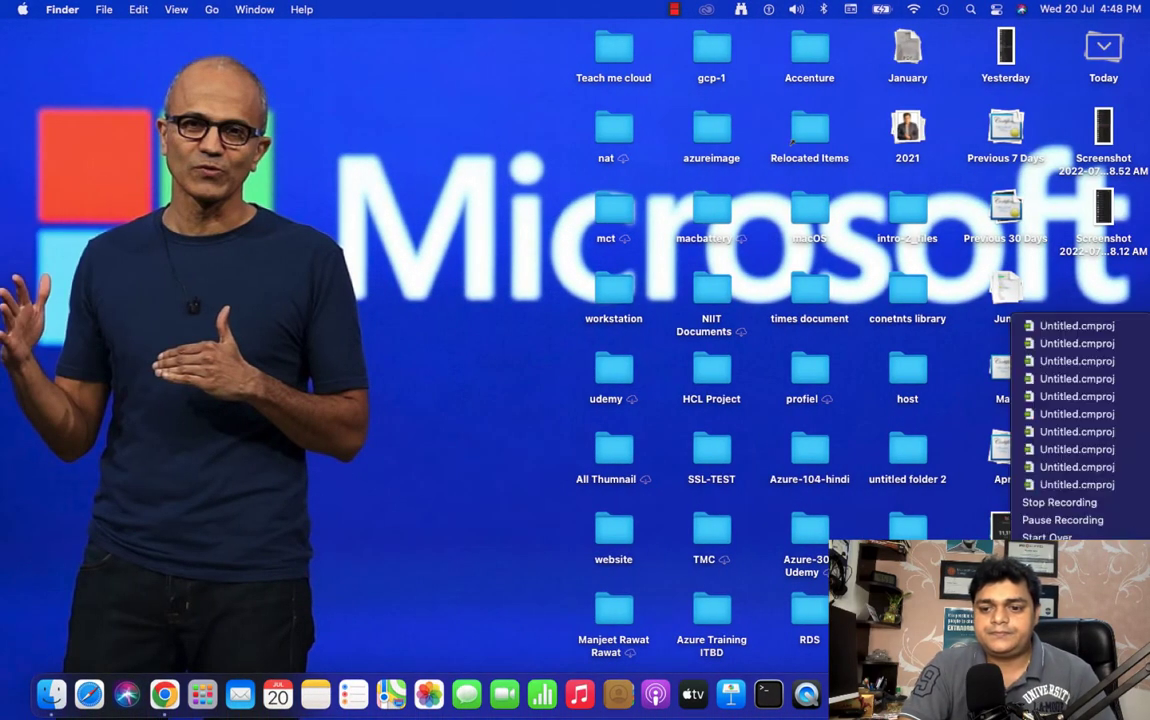
key("ctrl+Right")
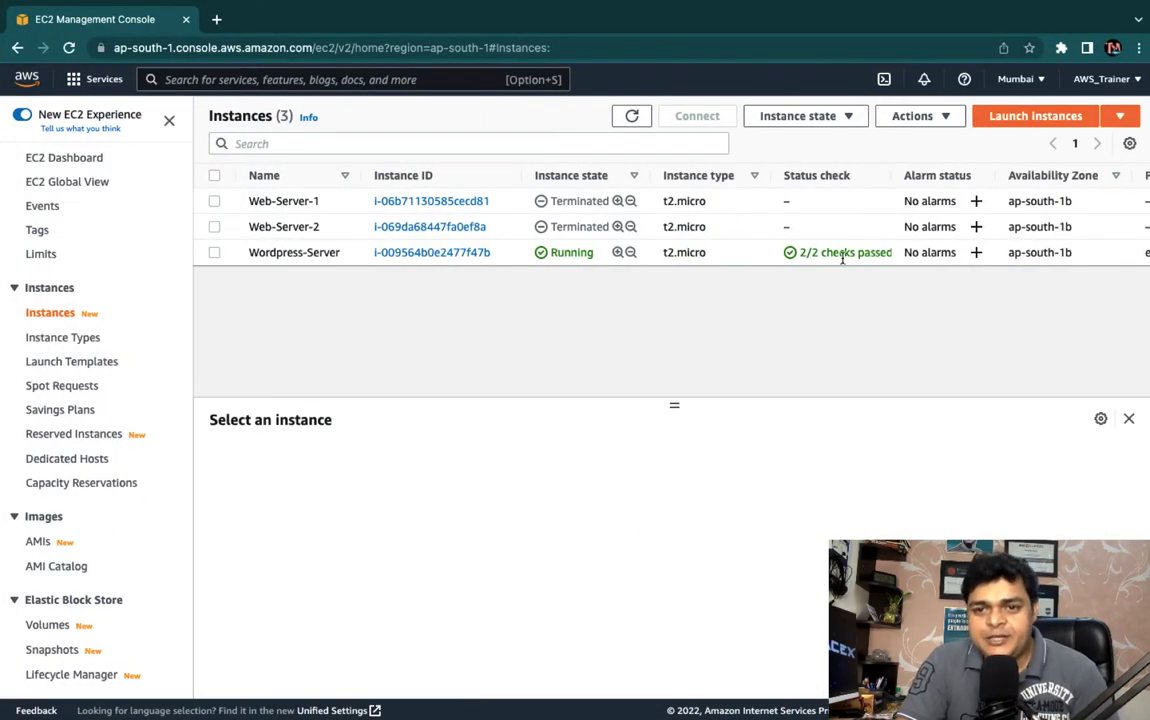
Copy the public IPv4 address of Wordpress-Server and open 52.66.247.39 in a new browser tab
left_click(214, 253)
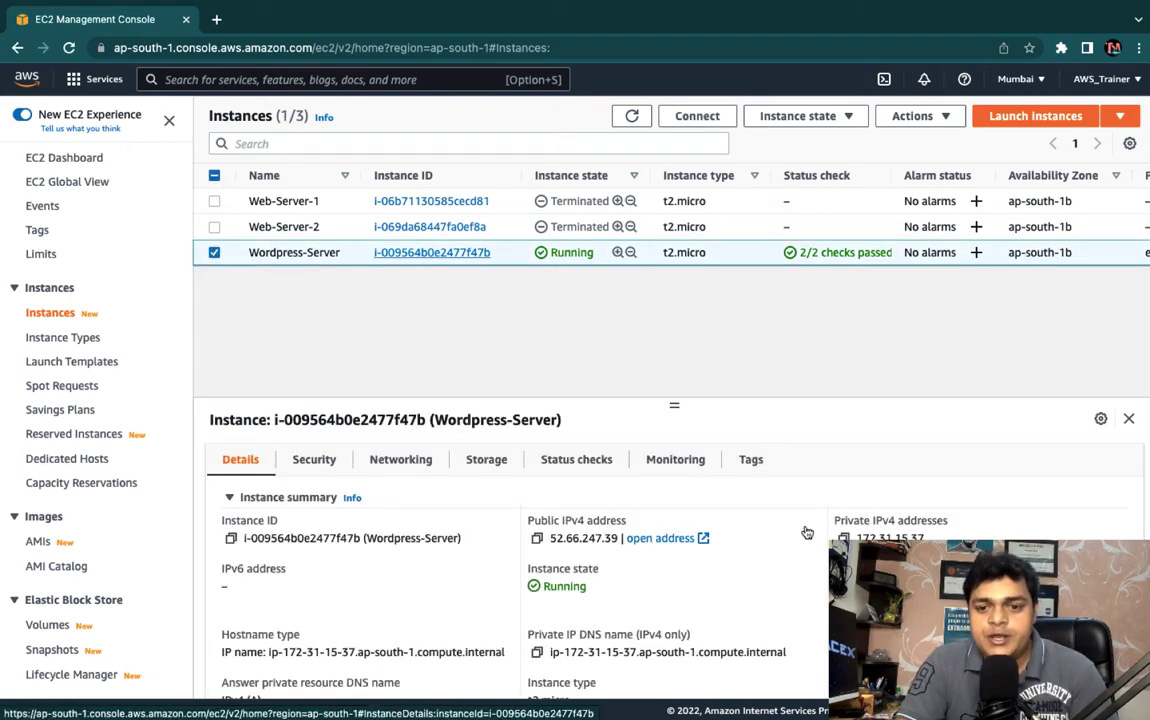
left_click(537, 538)
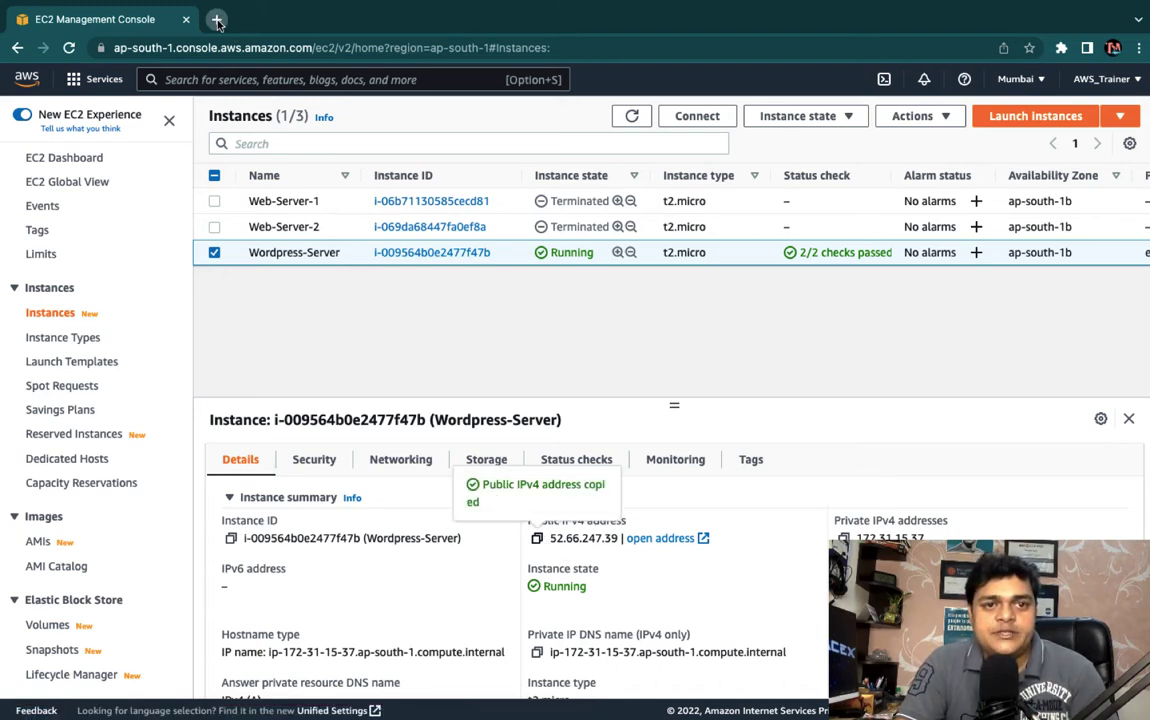
left_click(216, 19)
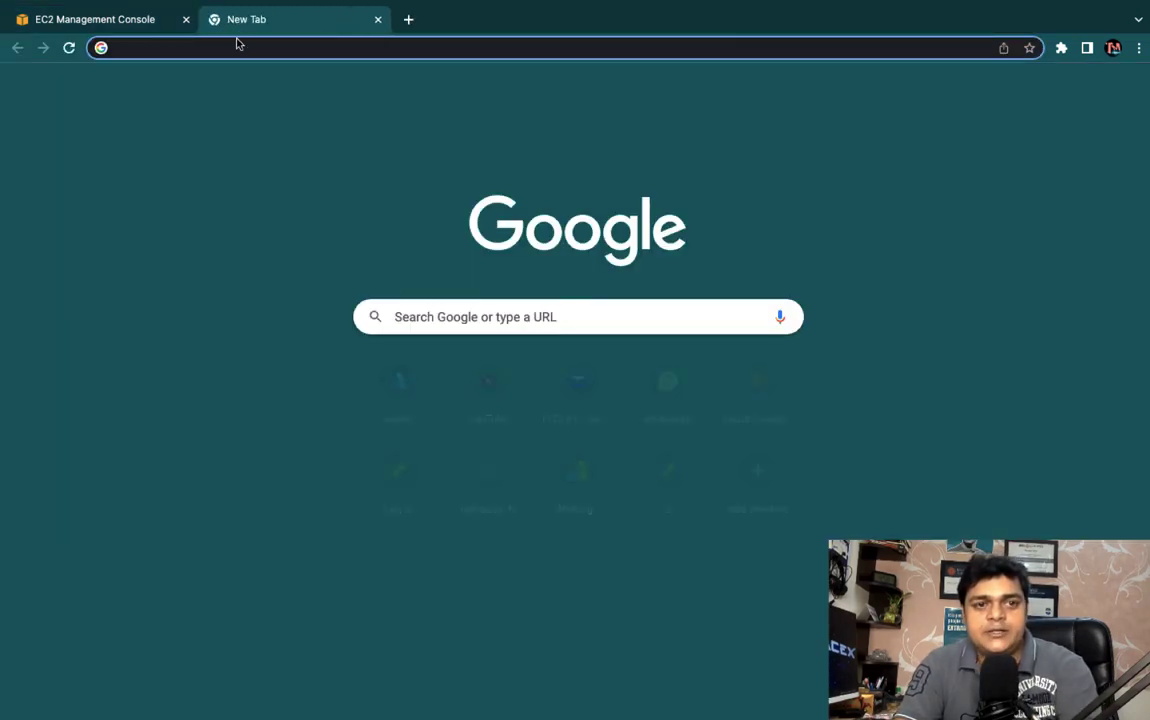
type("52.66.247.39")
key("Return")
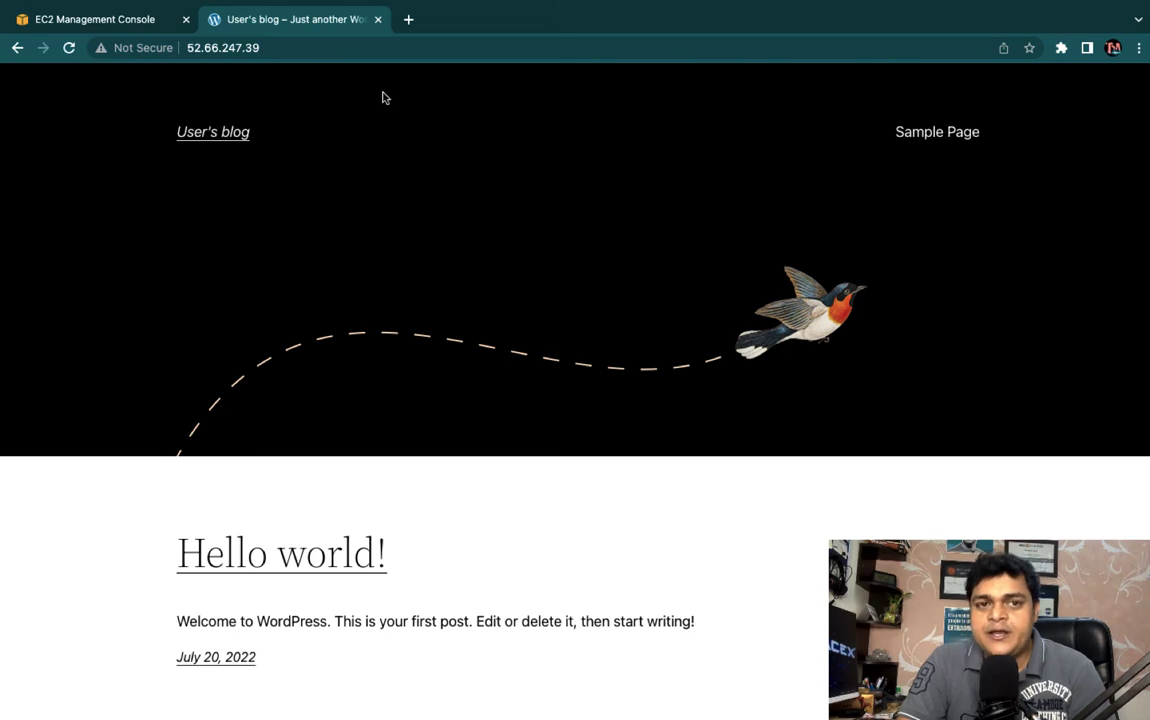
Open the WordPress admin login at 52.66.247.39/wp-admin and enter "user" as the username
left_click(320, 52)
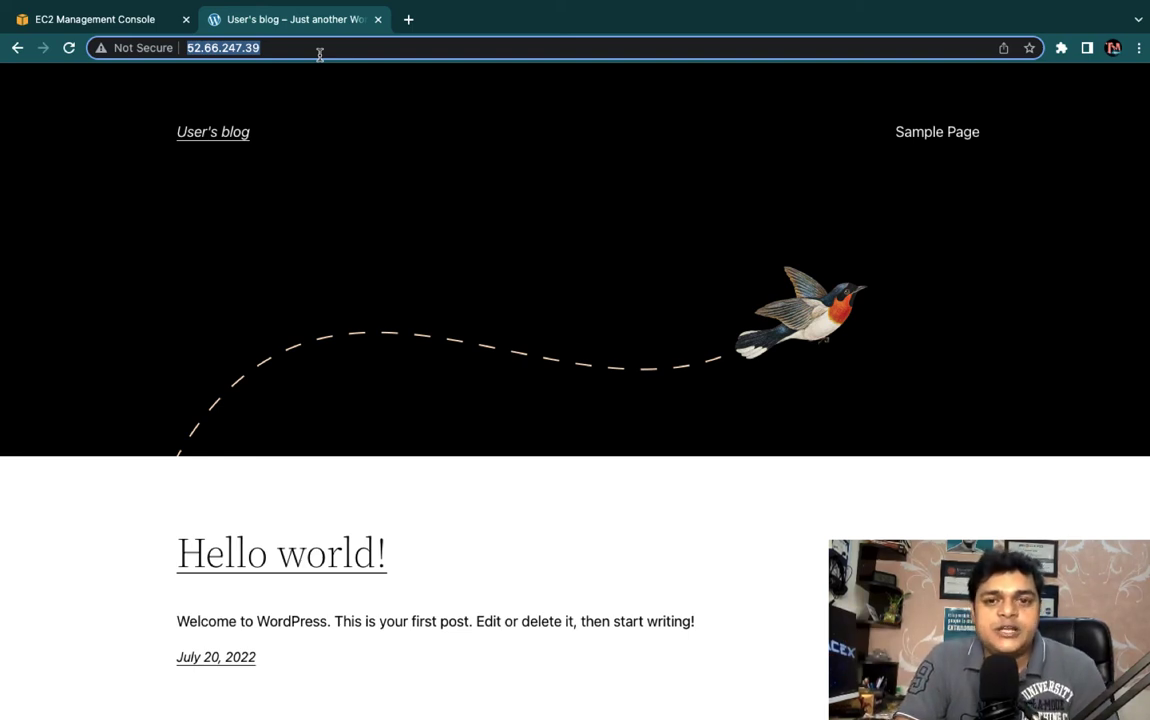
left_click(320, 54)
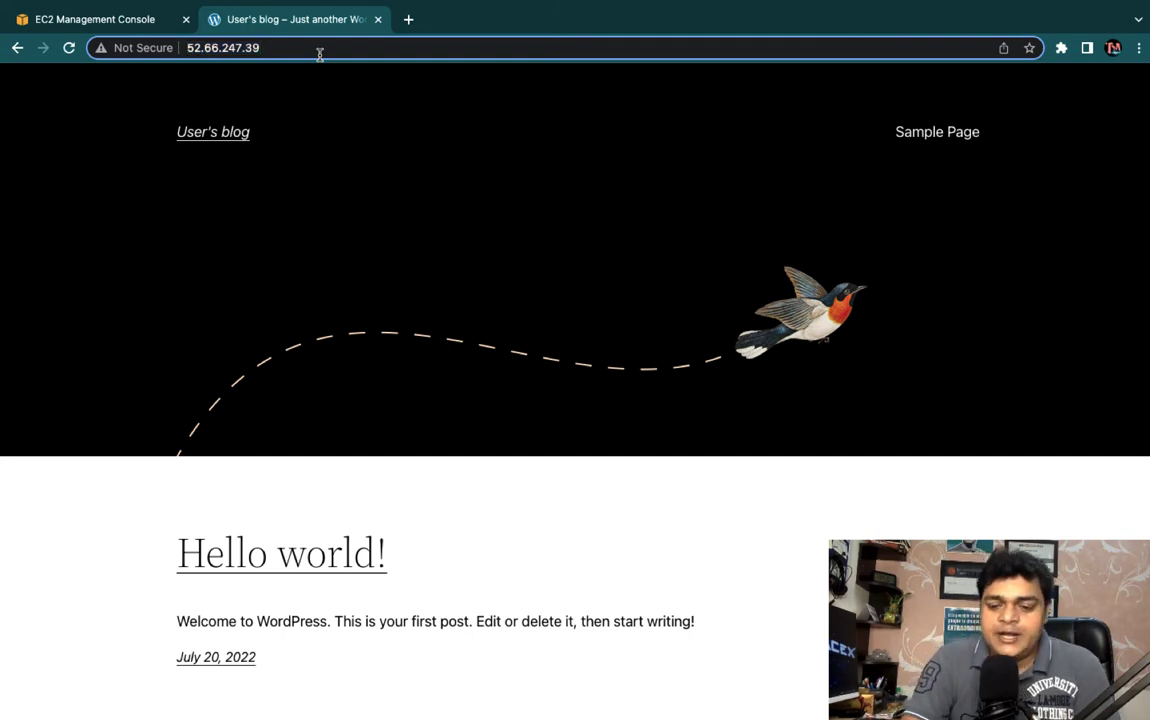
type("/")
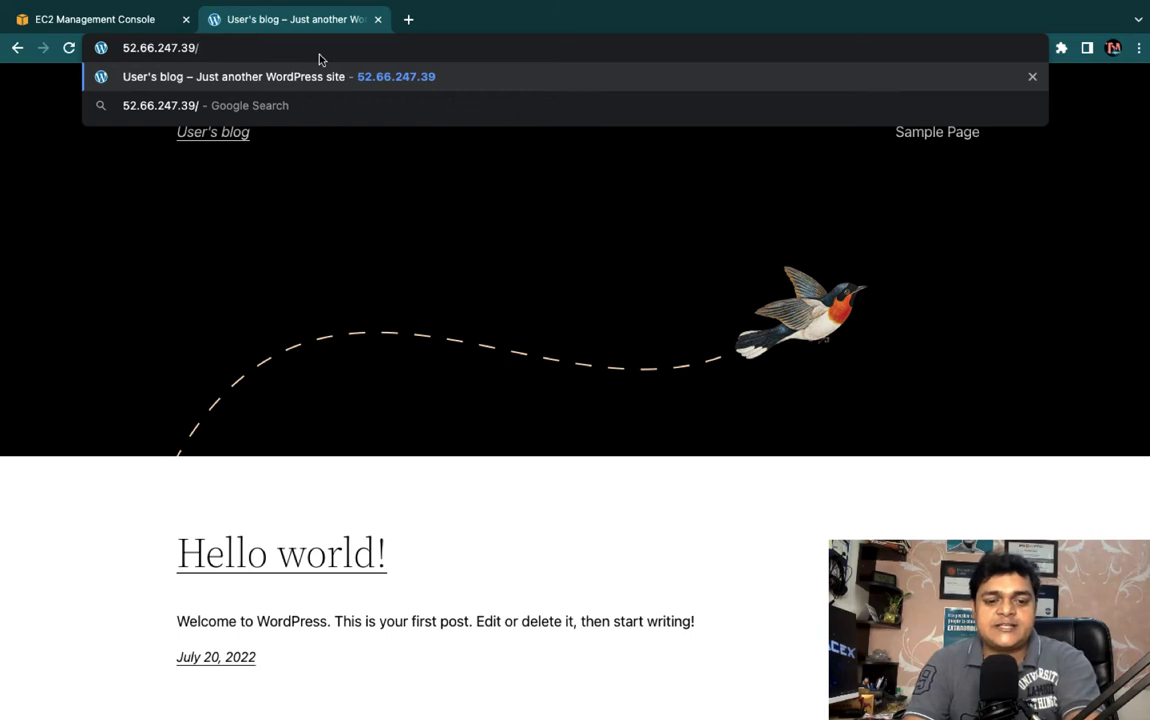
type("wp-admin")
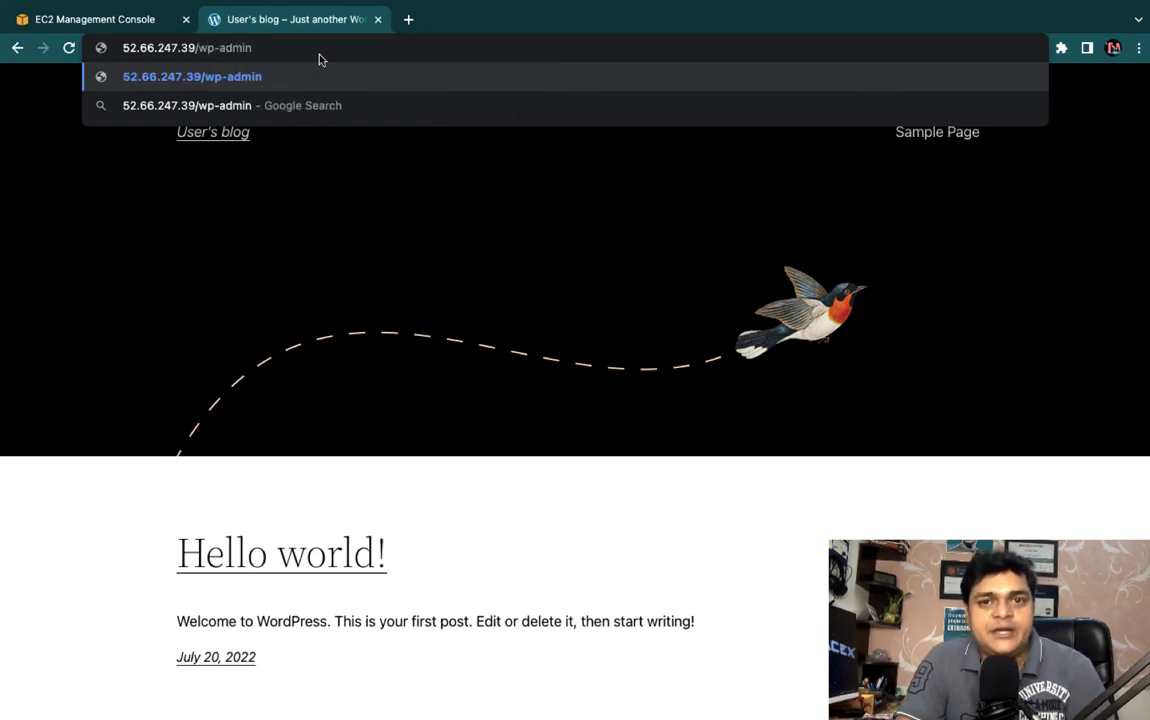
key("Return")
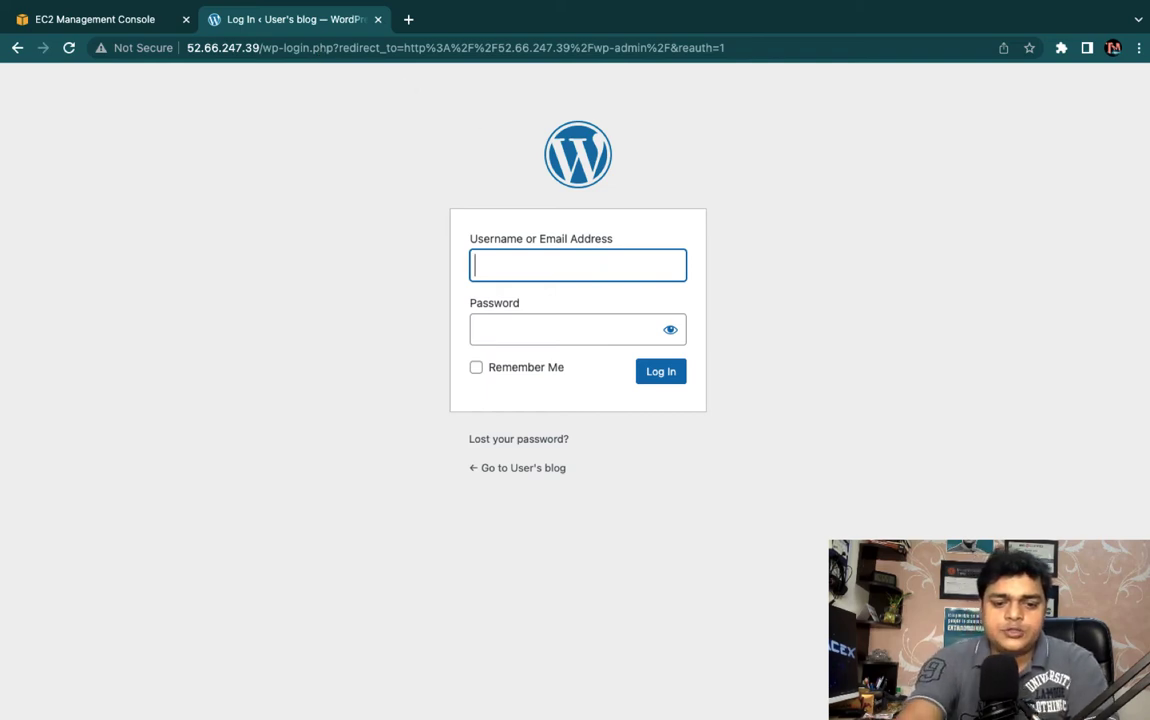
type("user")
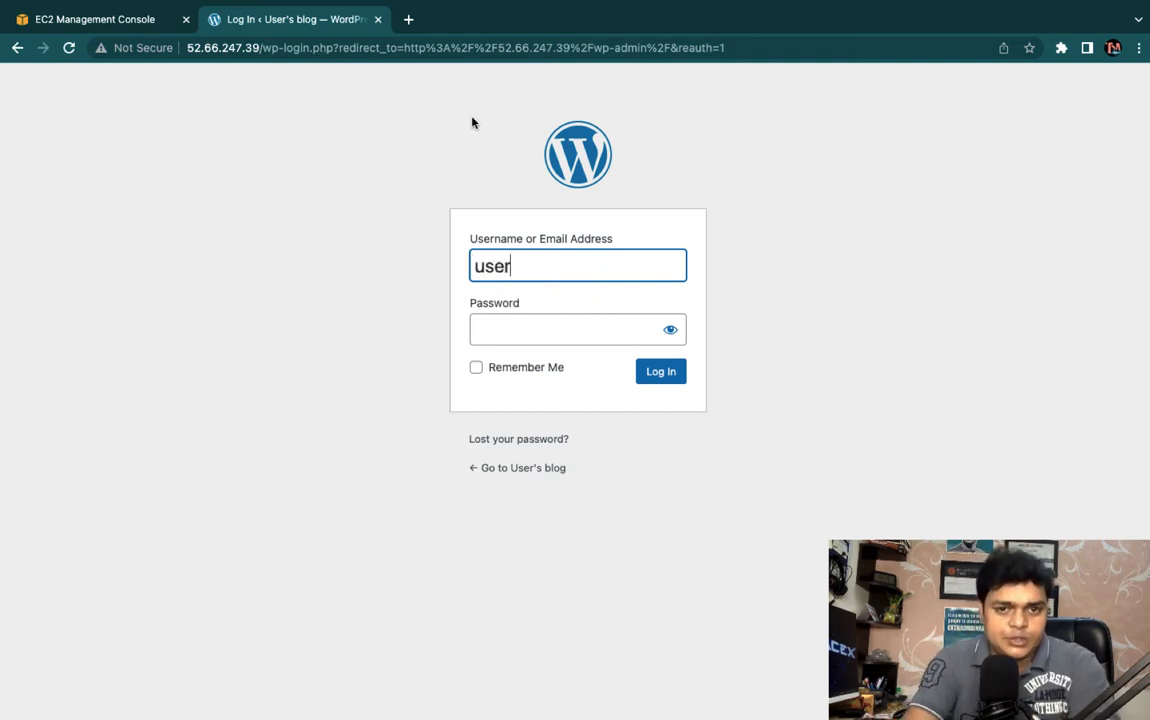
left_click(507, 333)
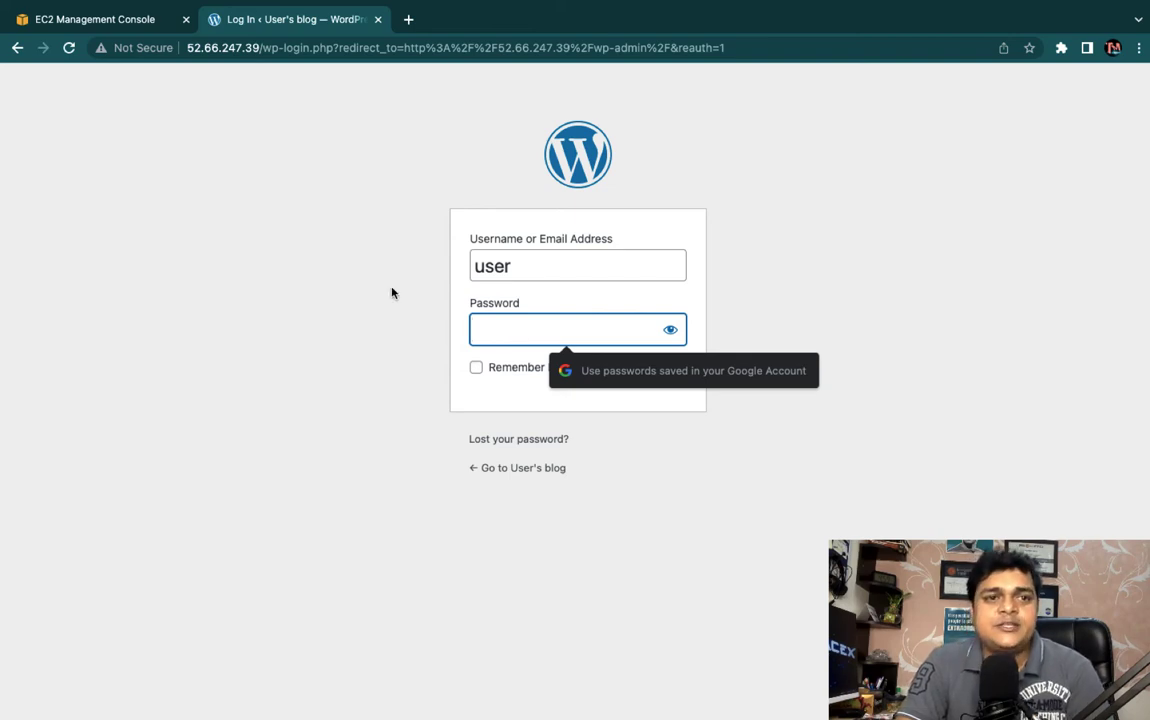
Switch to the EC2 console, select only Wordpress-Server and open its system log
left_click(110, 20)
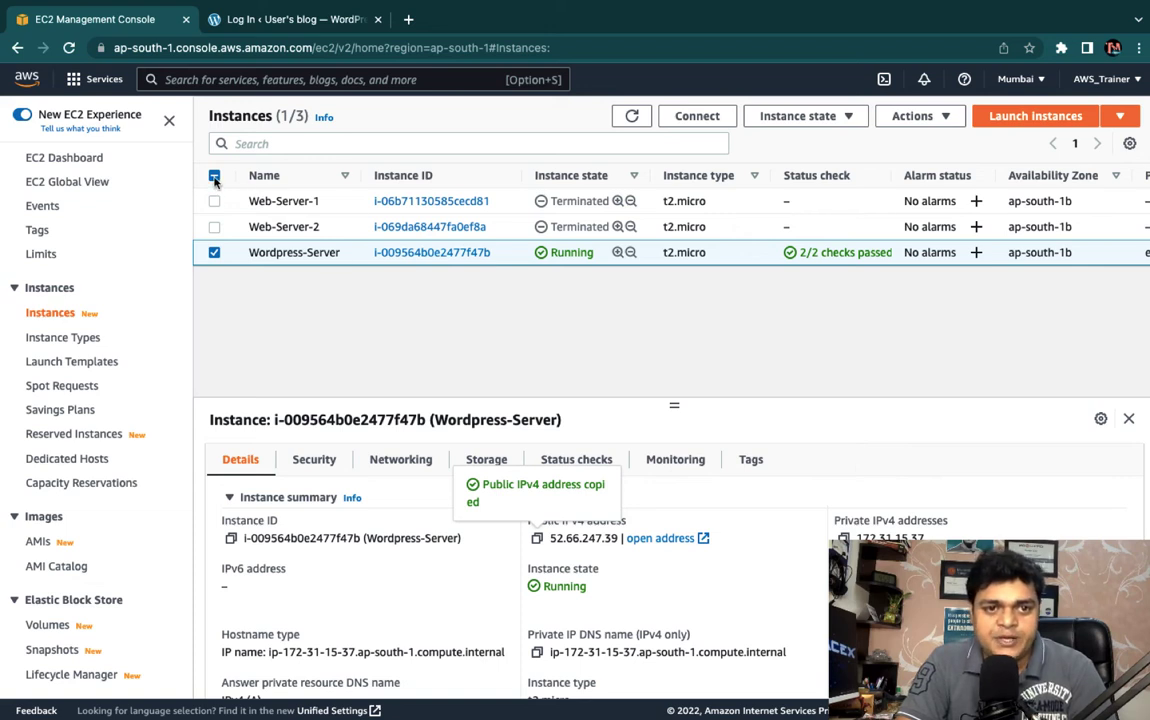
left_click(216, 255, "shift")
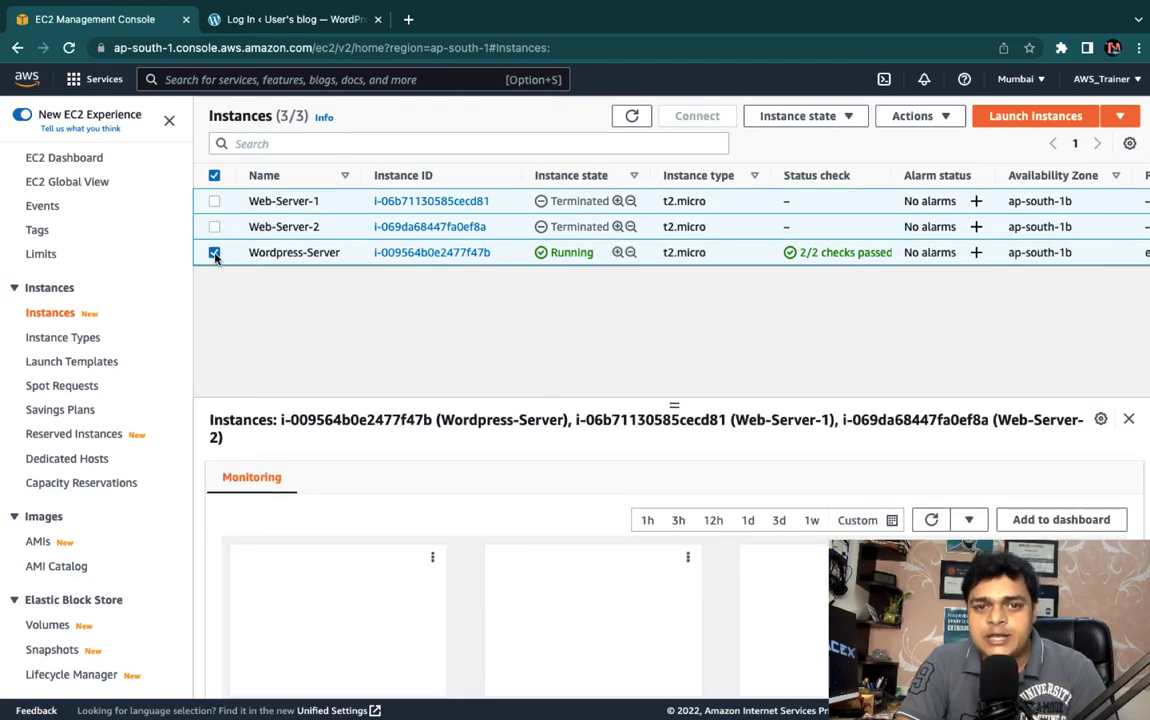
left_click(214, 178)
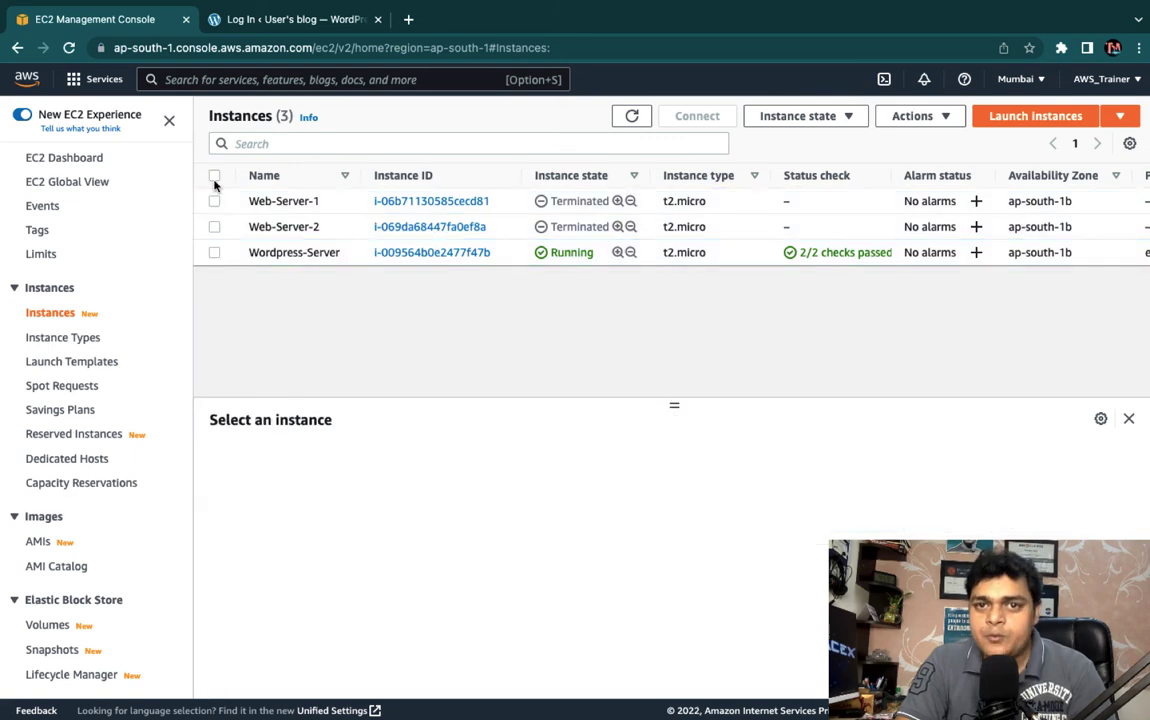
left_click(214, 253)
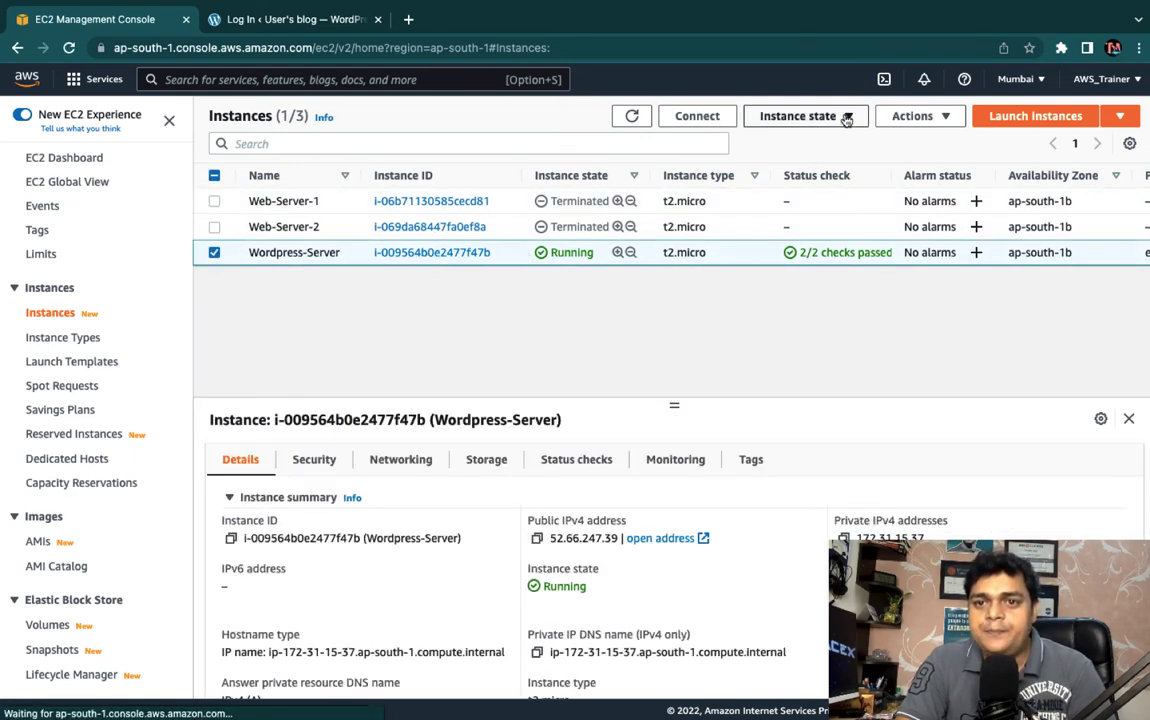
left_click(940, 118)
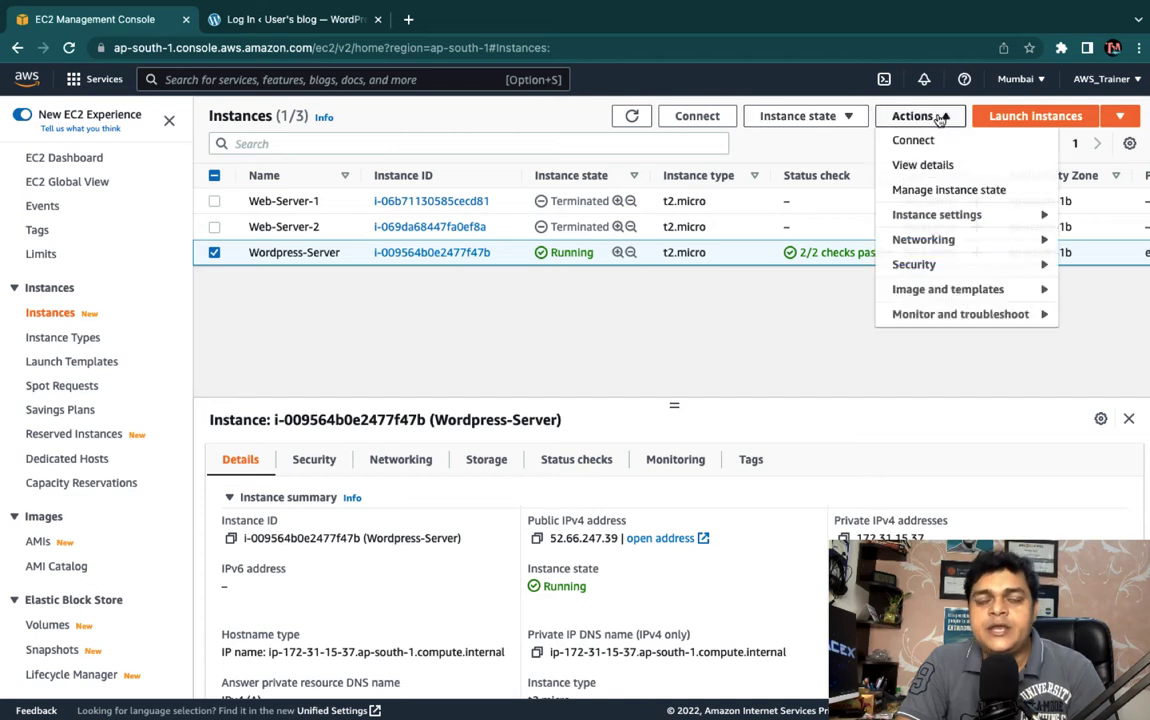
mouse_move(985, 315)
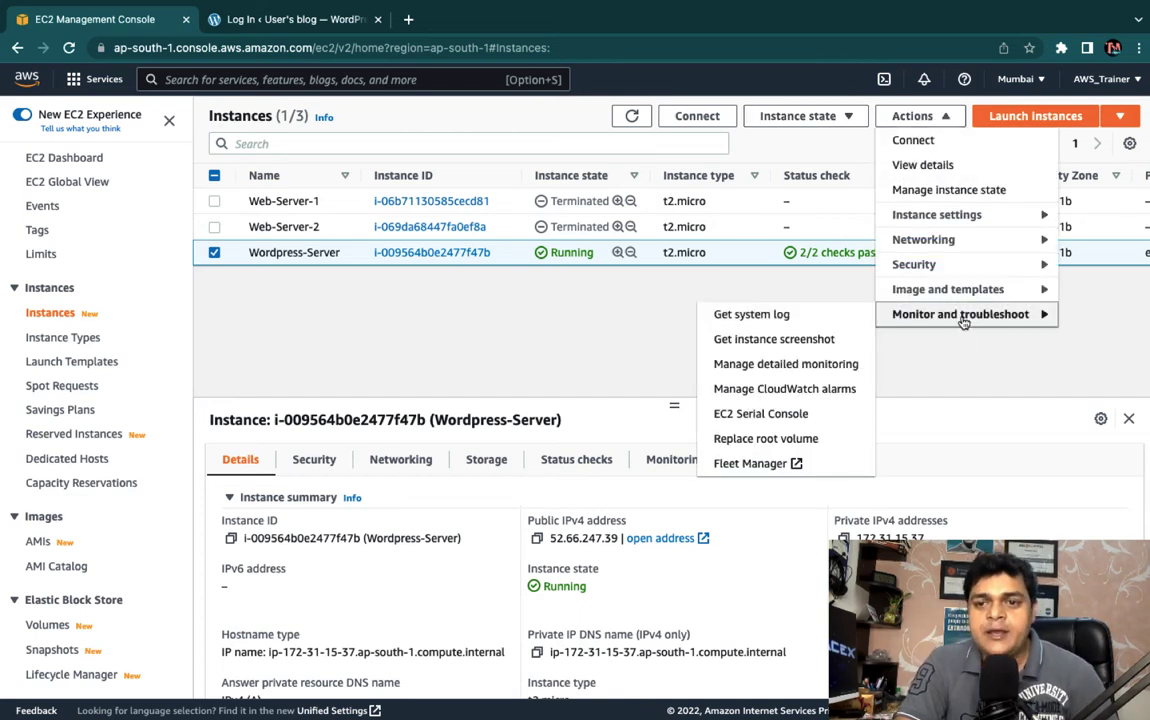
left_click(748, 316)
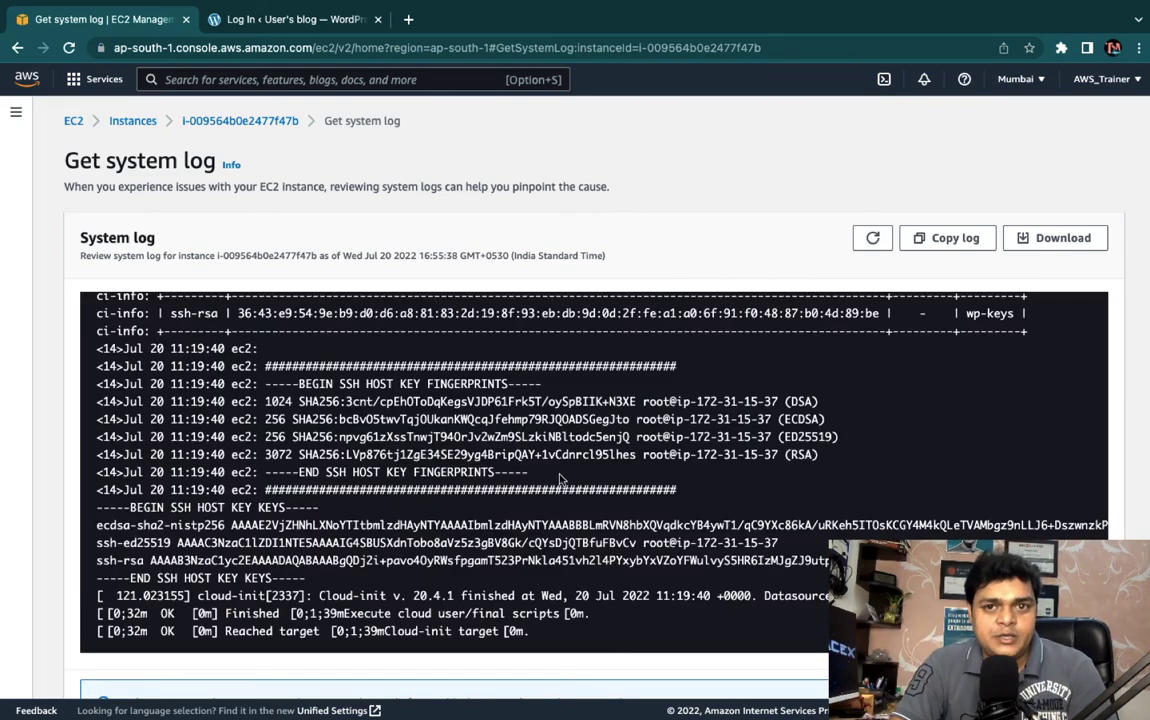
Find the Bitnami application password in the system log and copy it
scroll(561, 480, "down", 2)
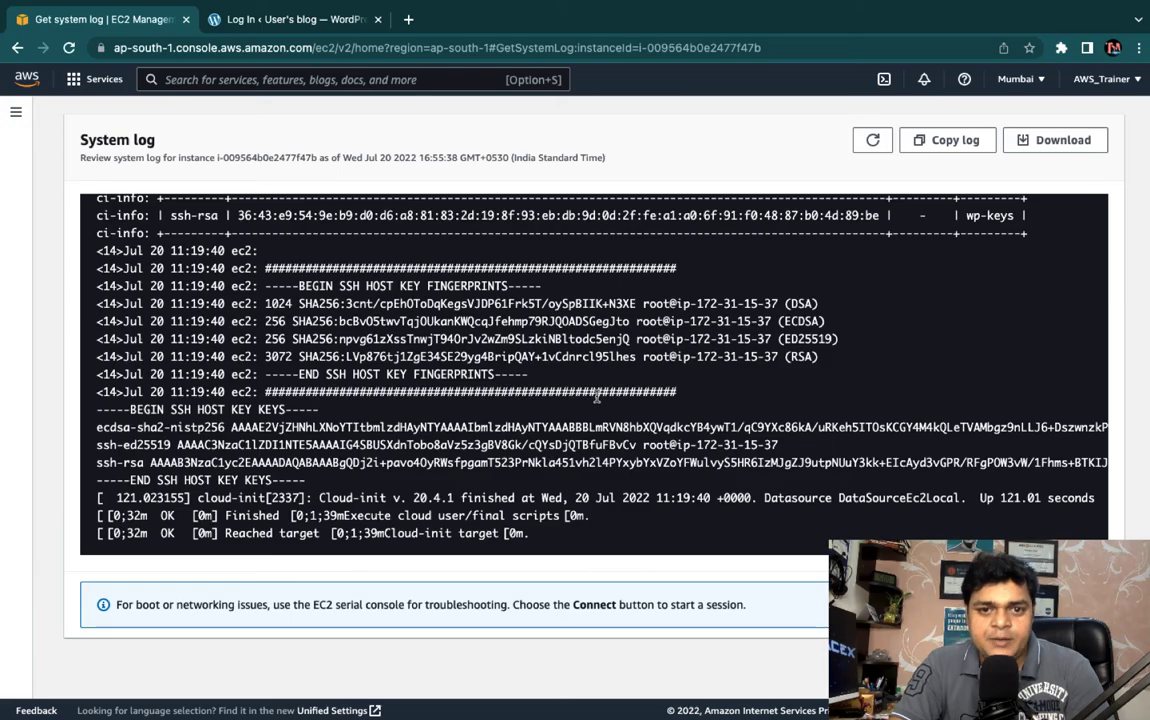
scroll(596, 397, "up", 5)
scroll(596, 397, "up", 15)
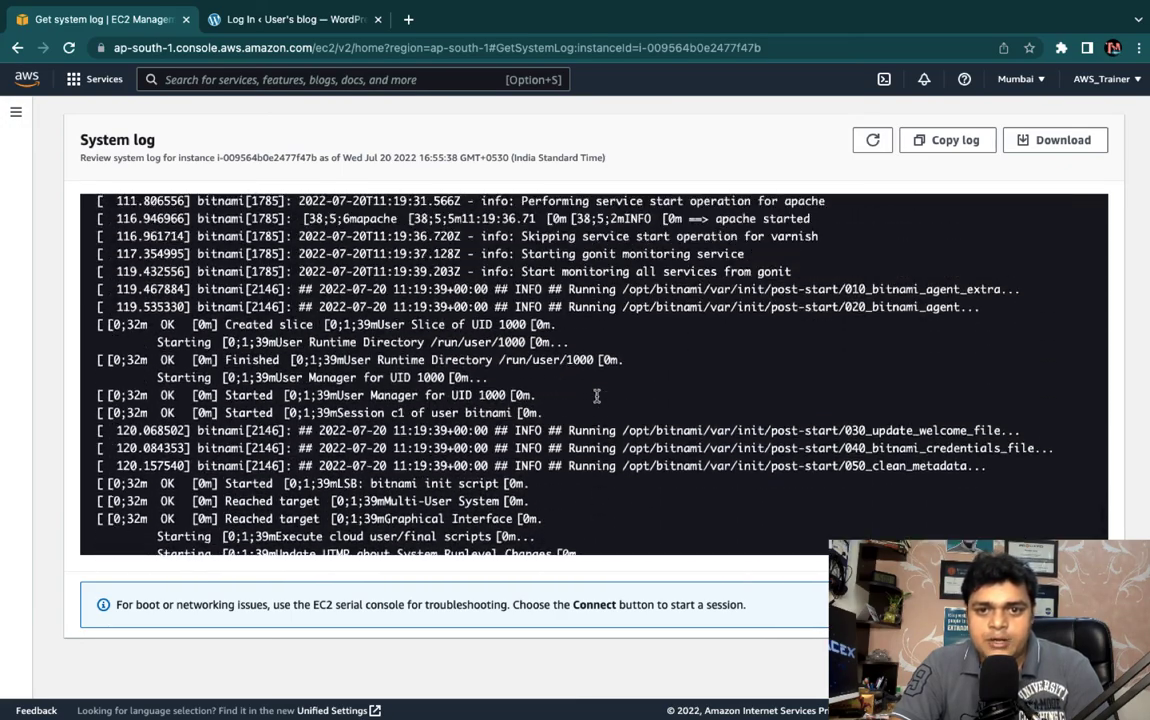
scroll(598, 395, "up", 10)
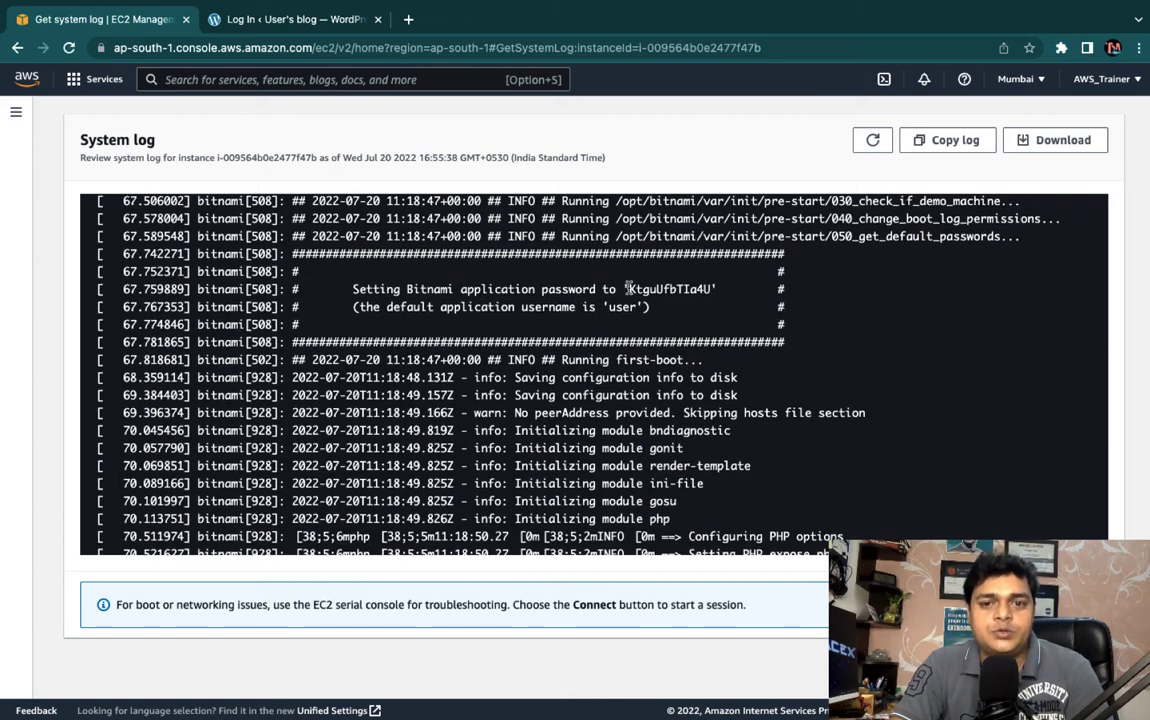
left_click_drag(627, 290, 716, 290)
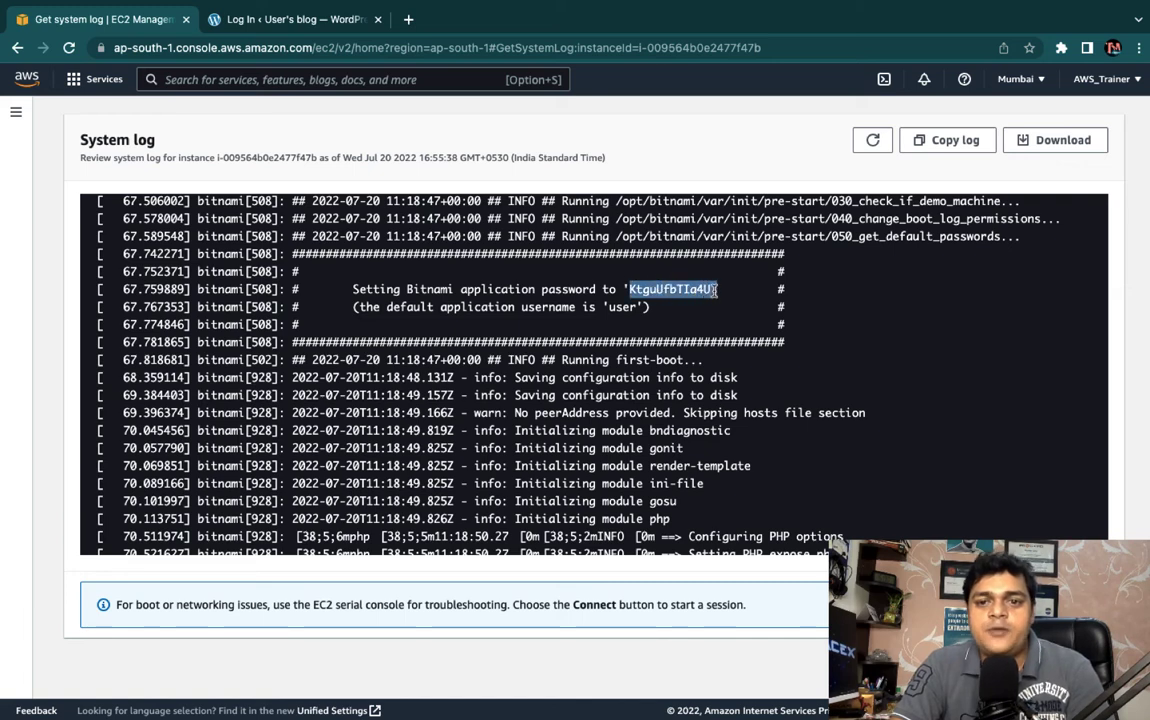
right_click(688, 289)
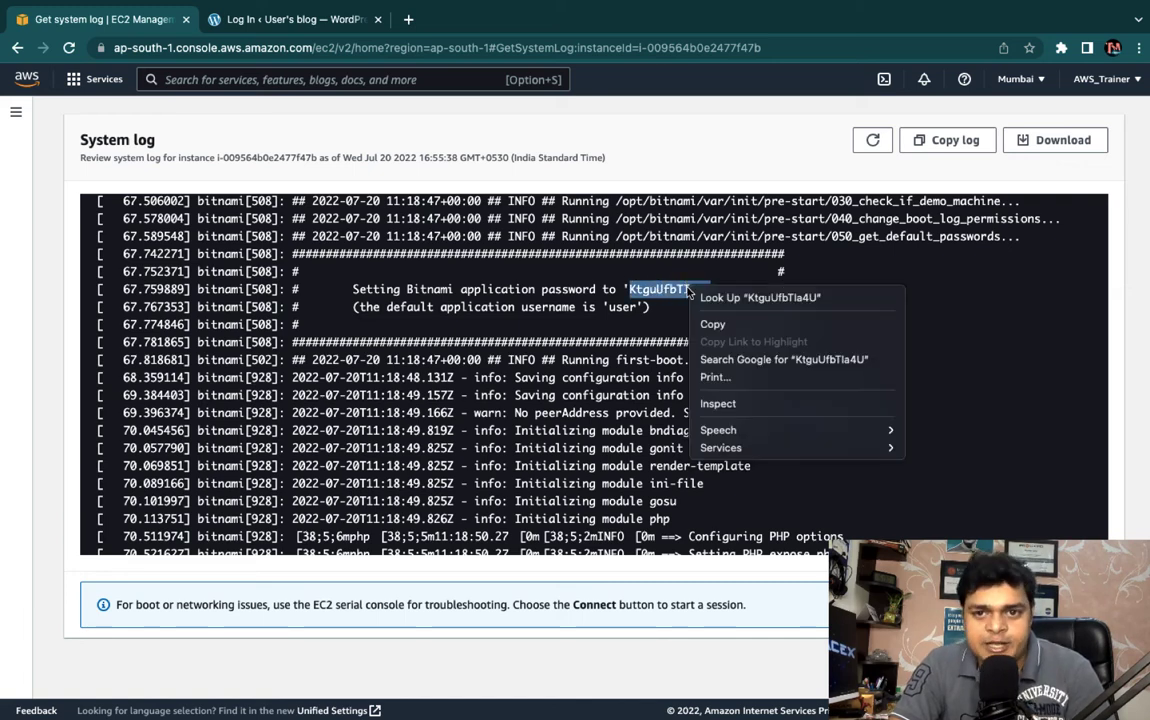
left_click(716, 322)
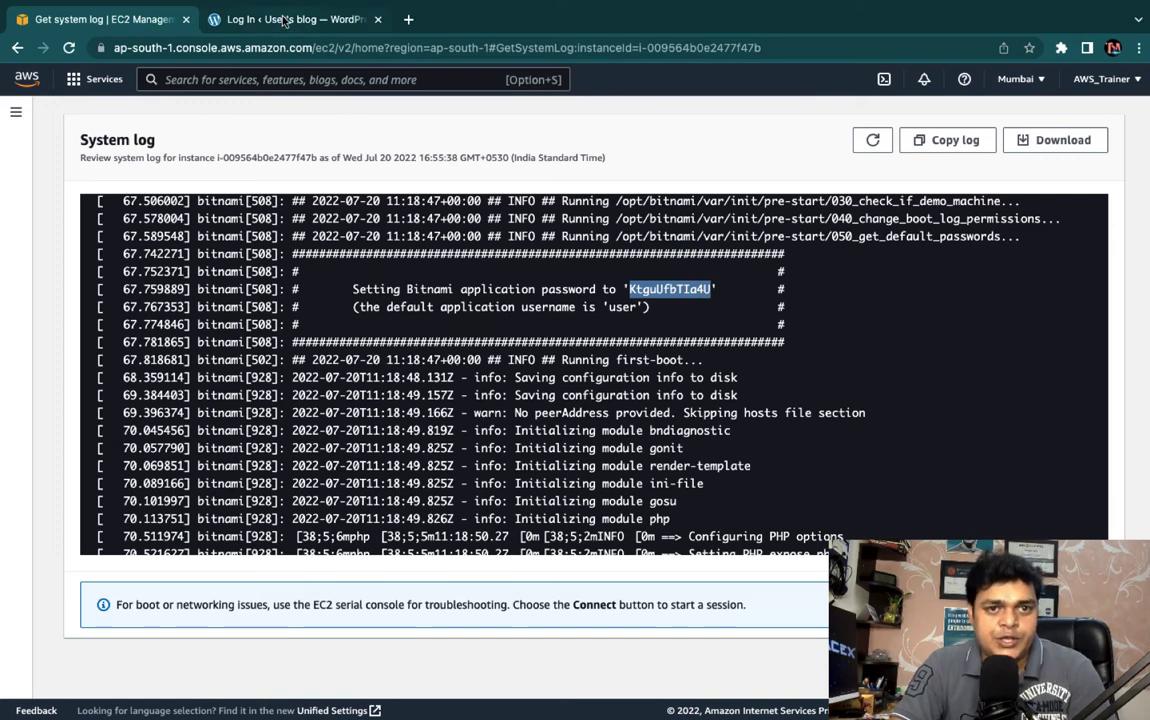
Paste the copied password into the WordPress login form, reveal it and log in
left_click(255, 19)
left_click(496, 330)
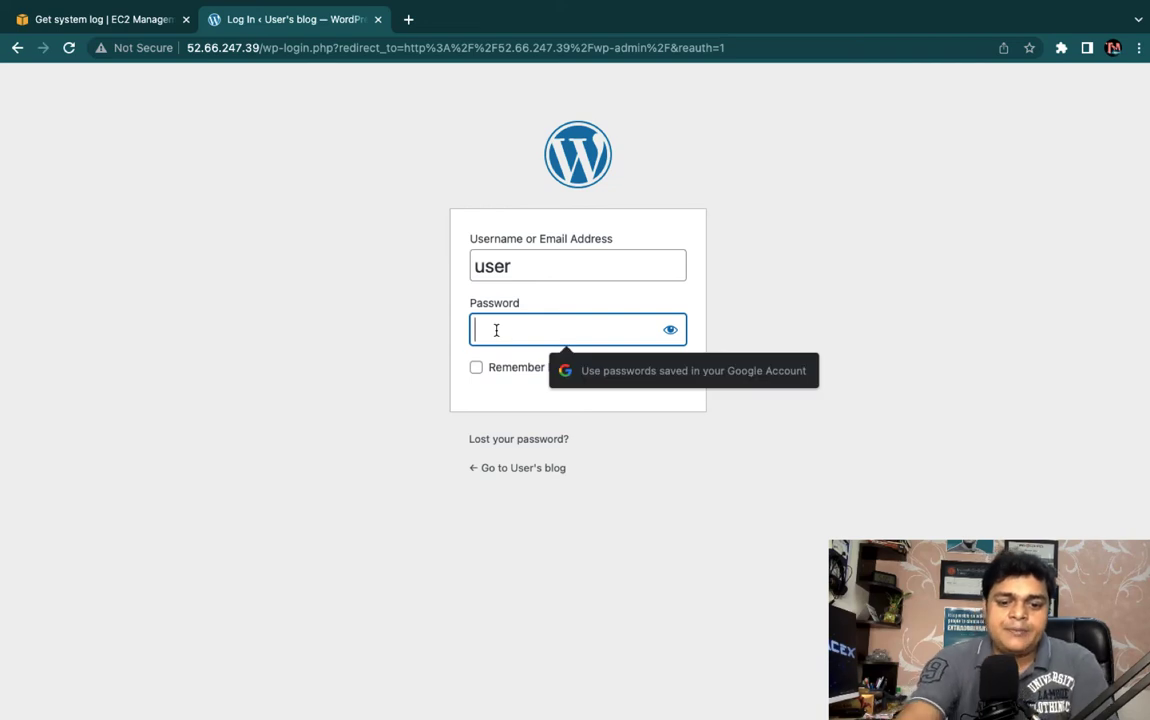
key("super+v")
left_click(670, 331)
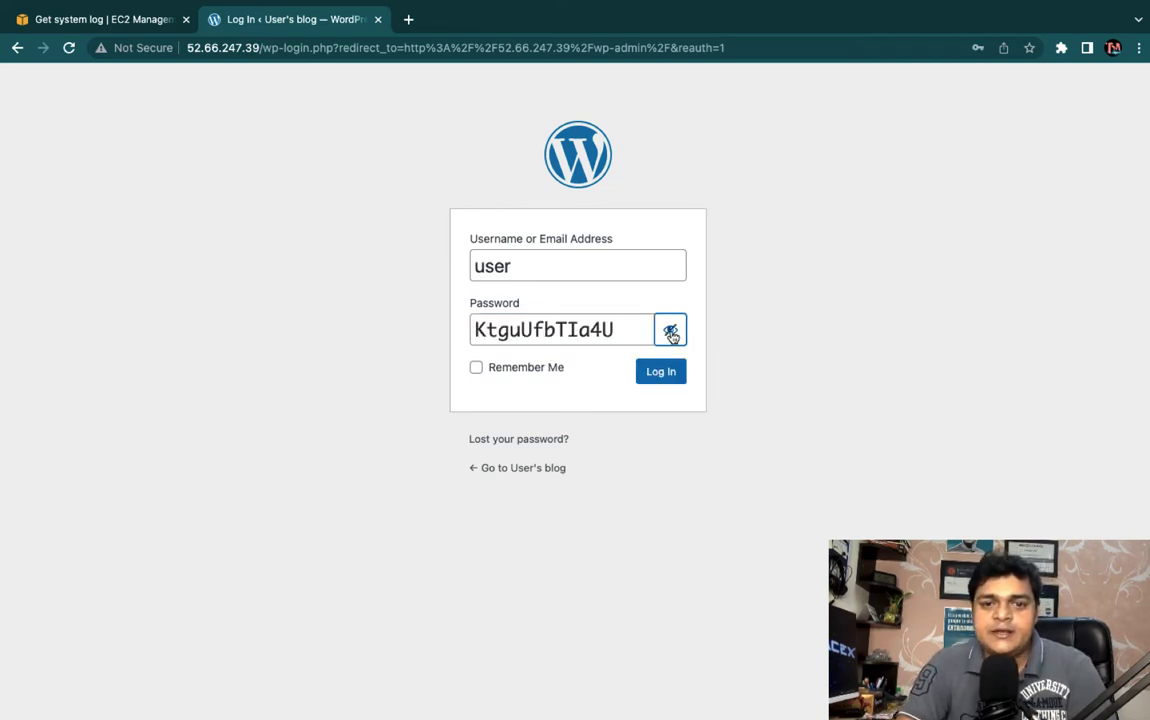
left_click(662, 379)
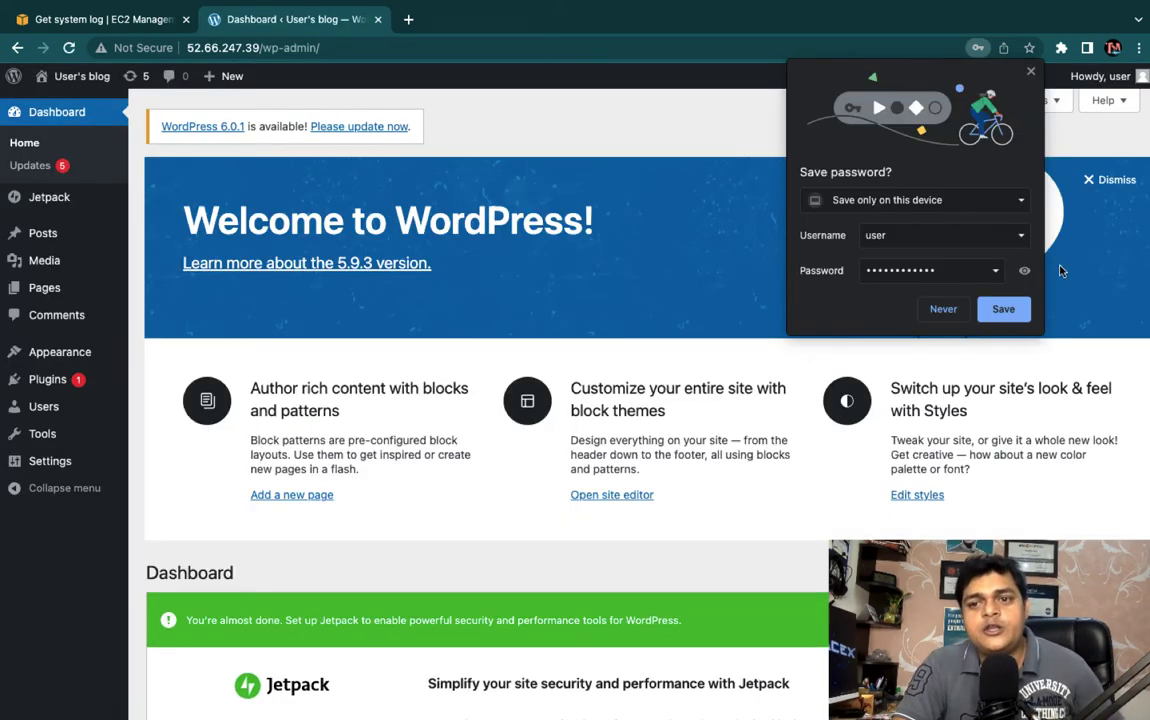
Save the login in the browser and dismiss the dashboard's welcome panel and Jetpack banner
left_click(1003, 310)
left_click(1092, 180)
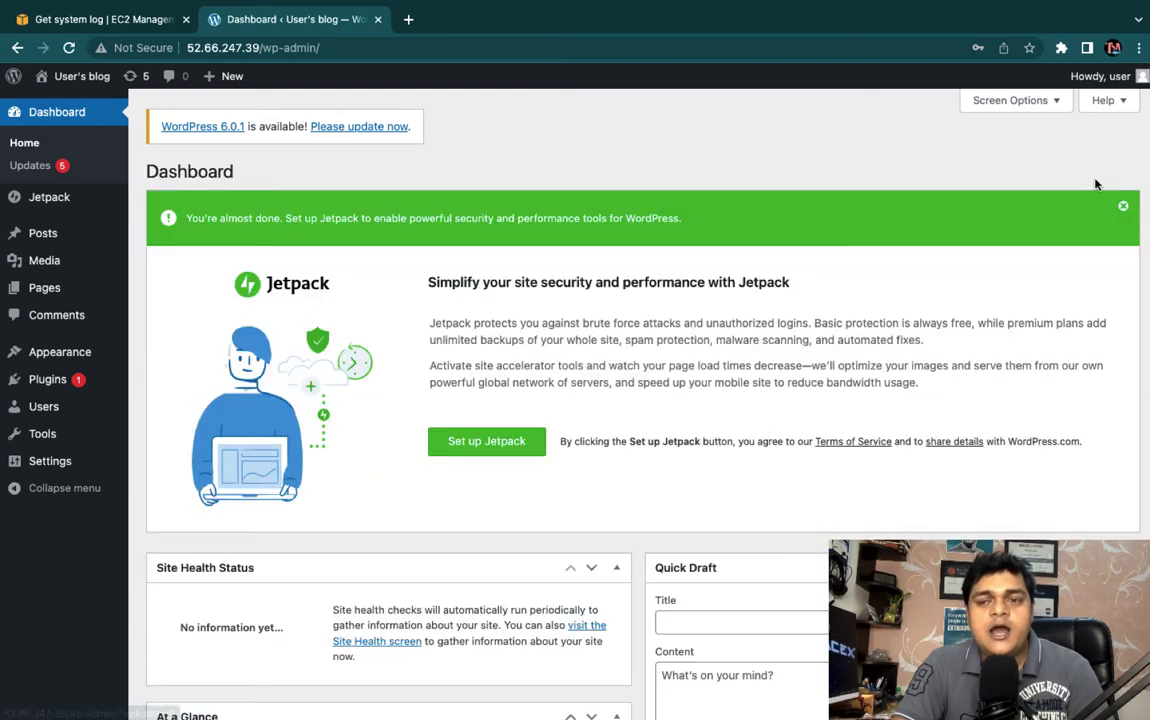
left_click(1123, 209)
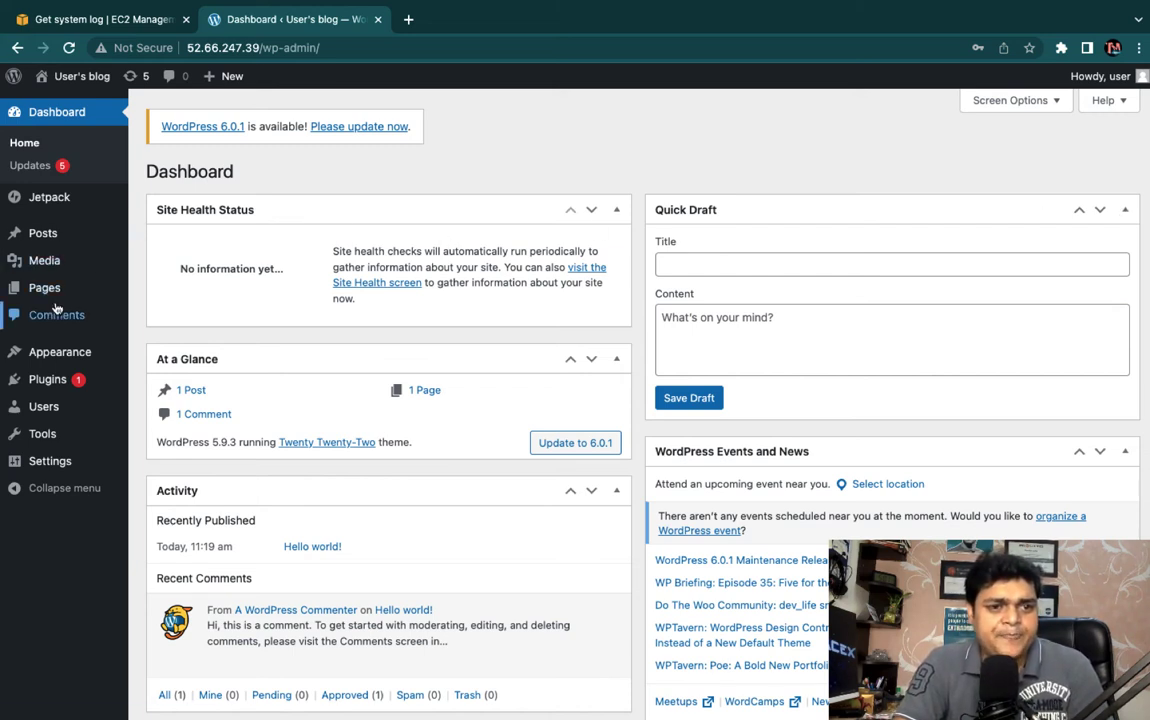
Open the list of posts and move the "Hello world!" post to the trash
left_click(40, 233)
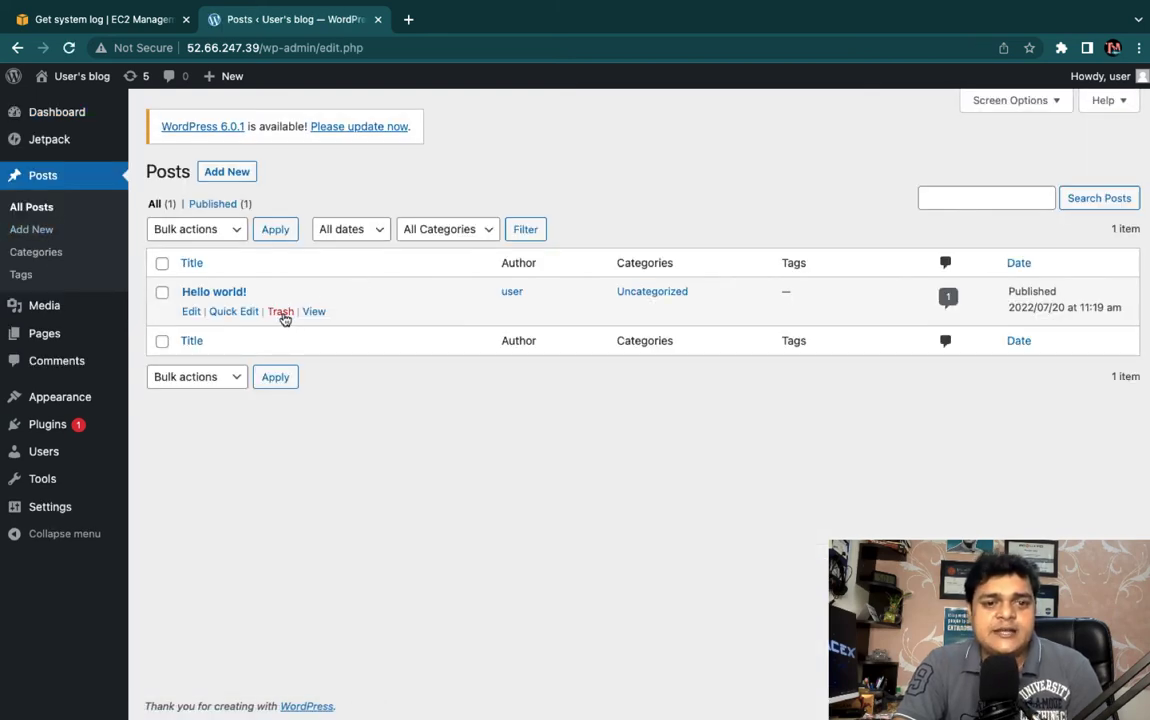
left_click(282, 313)
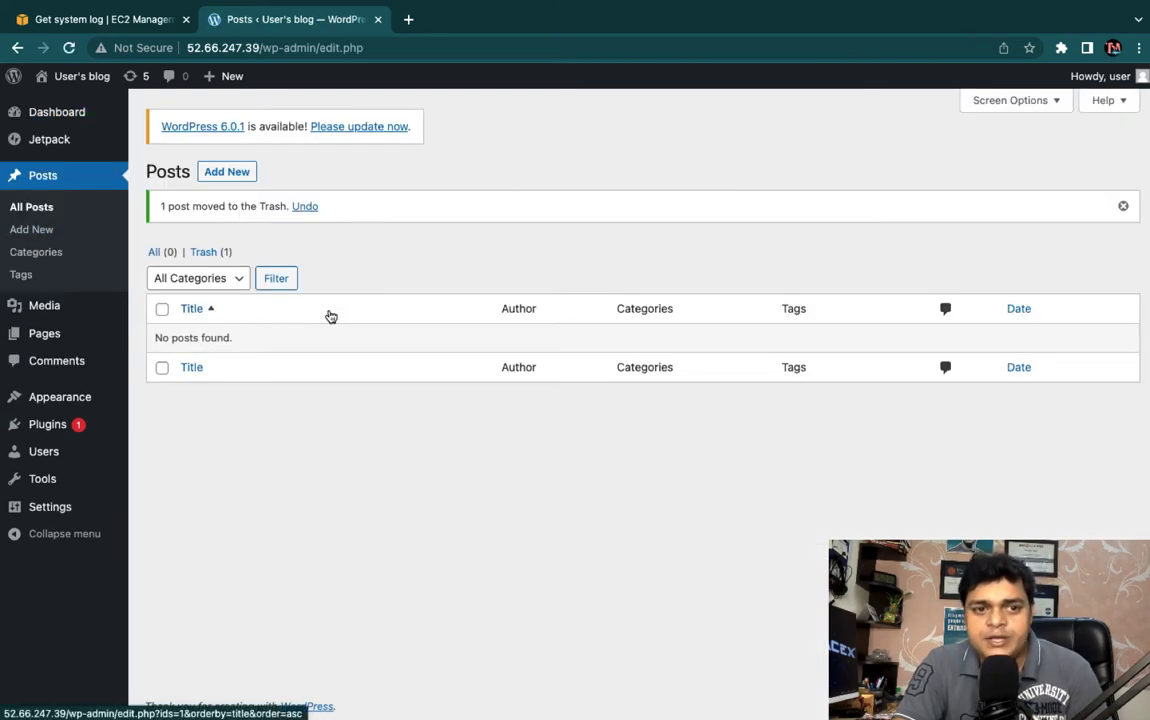
Create a new post, dismiss the block editor welcome guide and title the post "AWS ONLINE TRAINING"
left_click(221, 175)
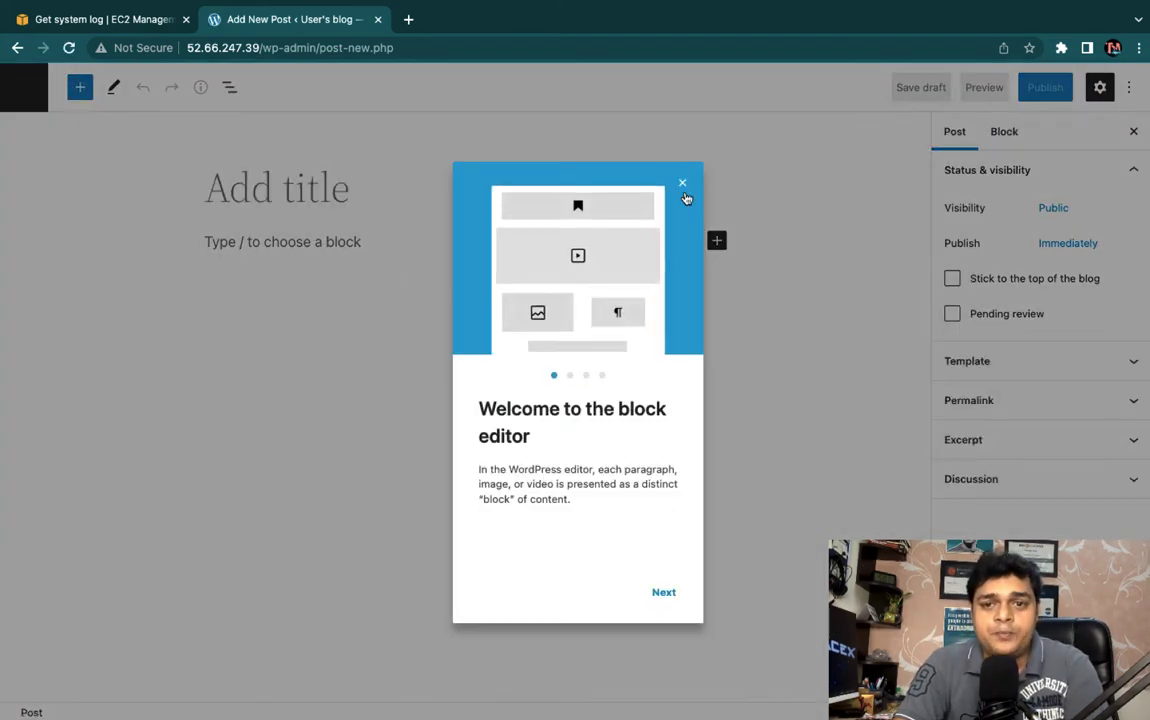
left_click(683, 183)
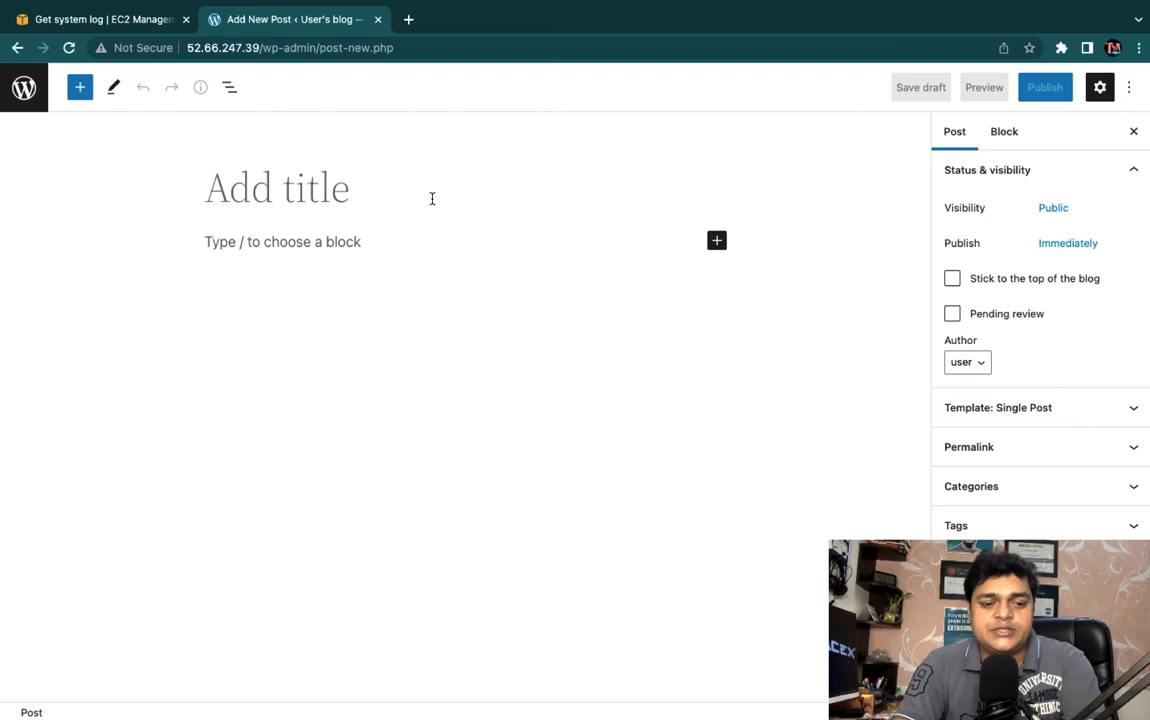
left_click(205, 241)
type("AW")
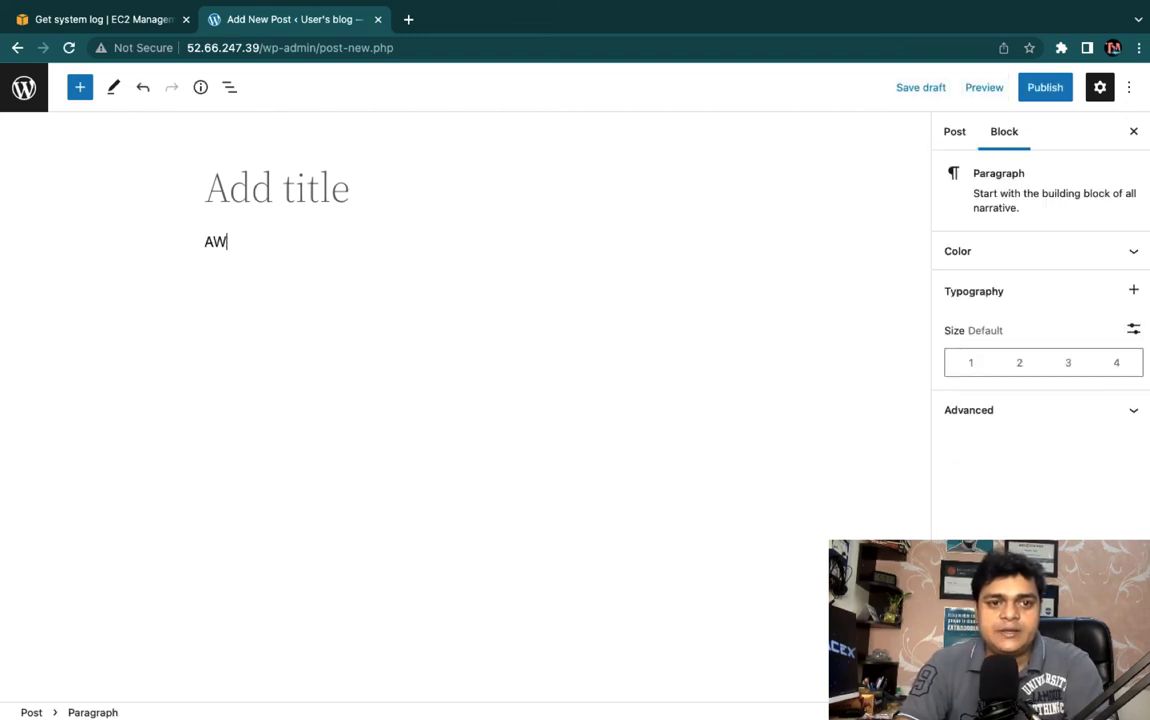
left_click_drag(144, 236, 460, 180)
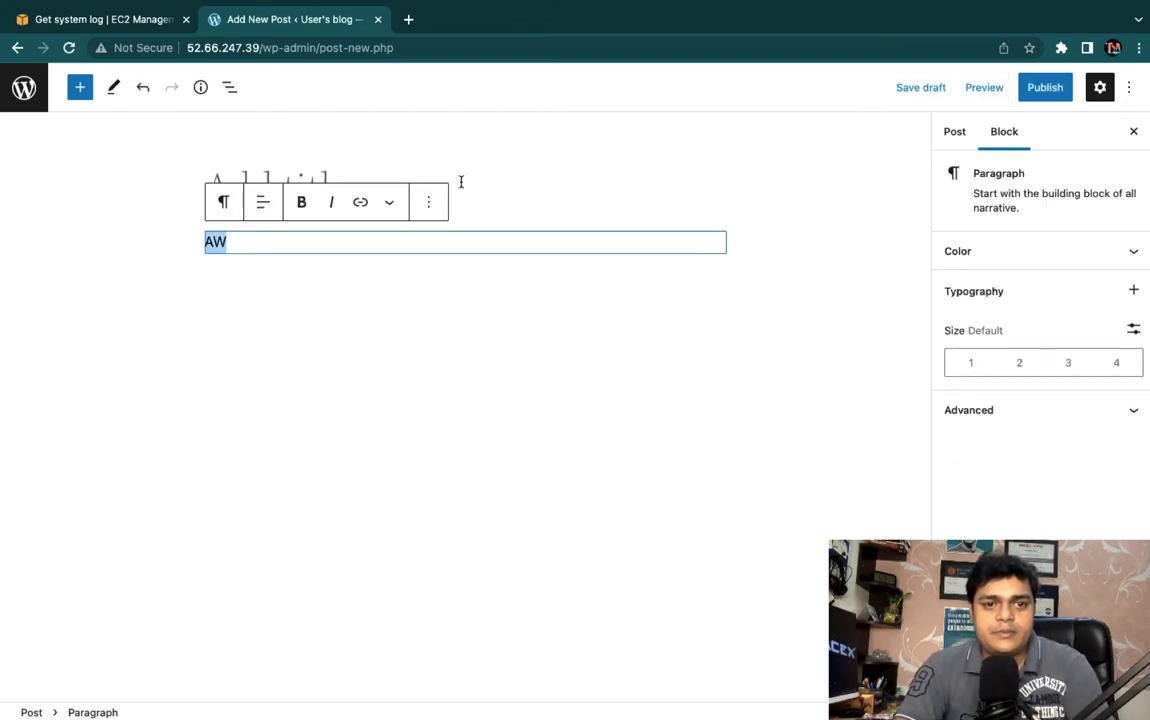
left_click(371, 183)
type("AWS")
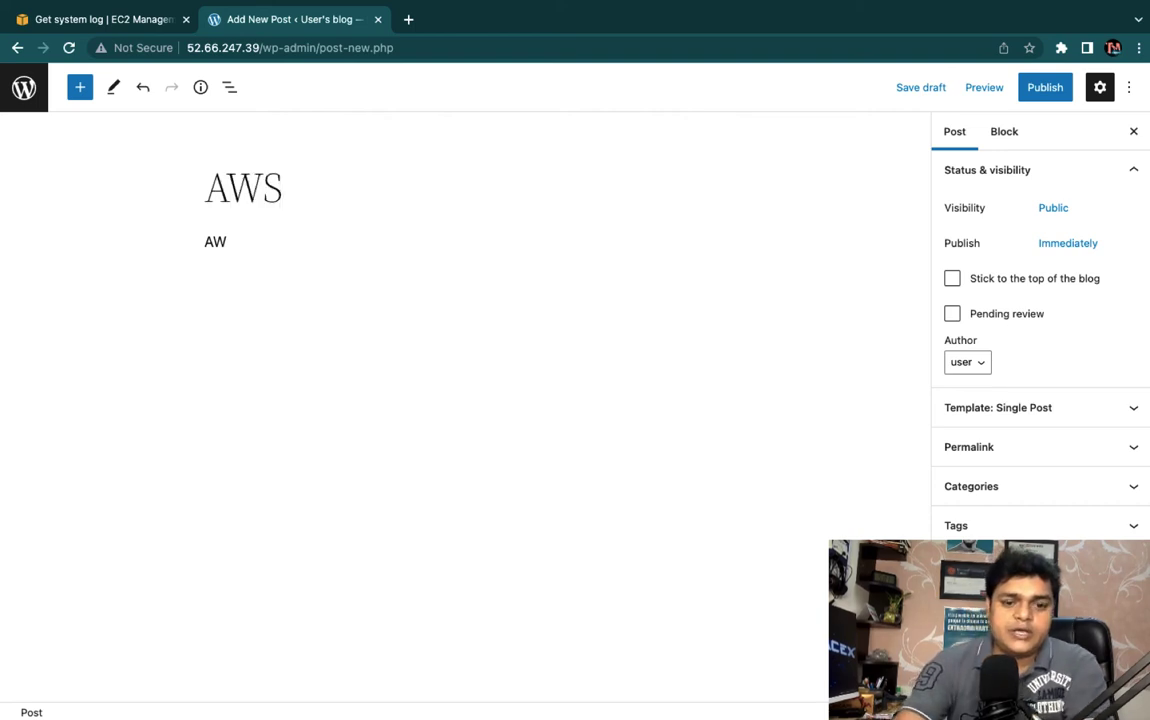
type(" ONLINE ")
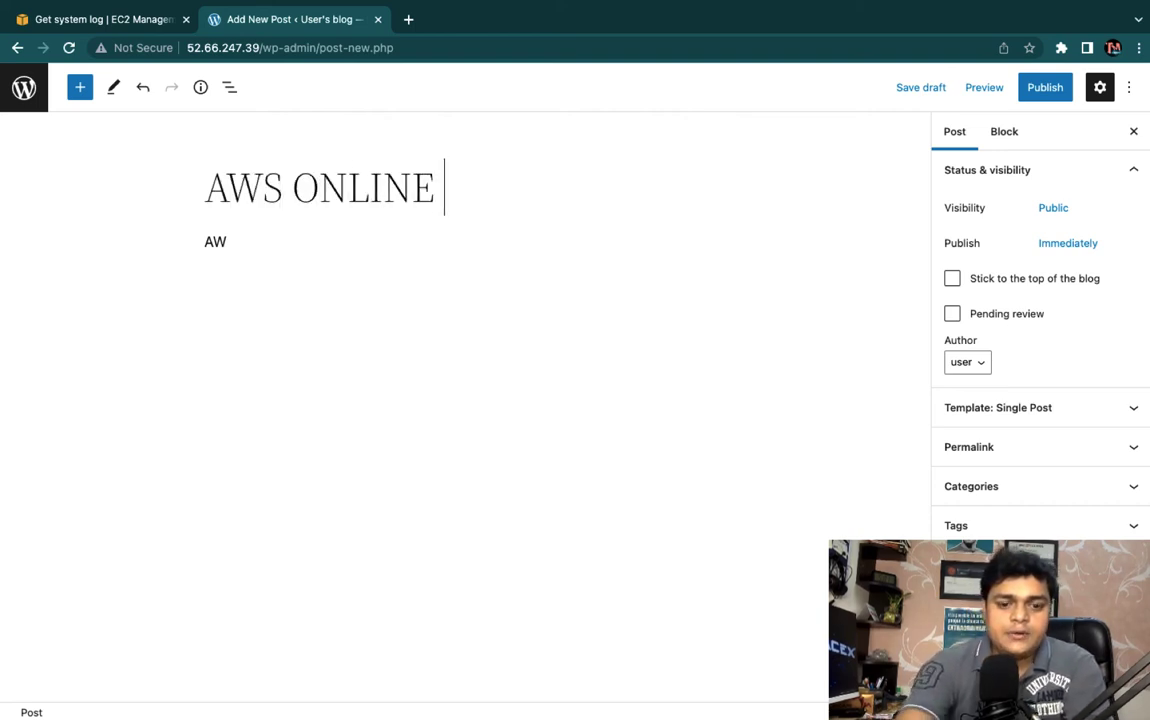
type("TRAINING")
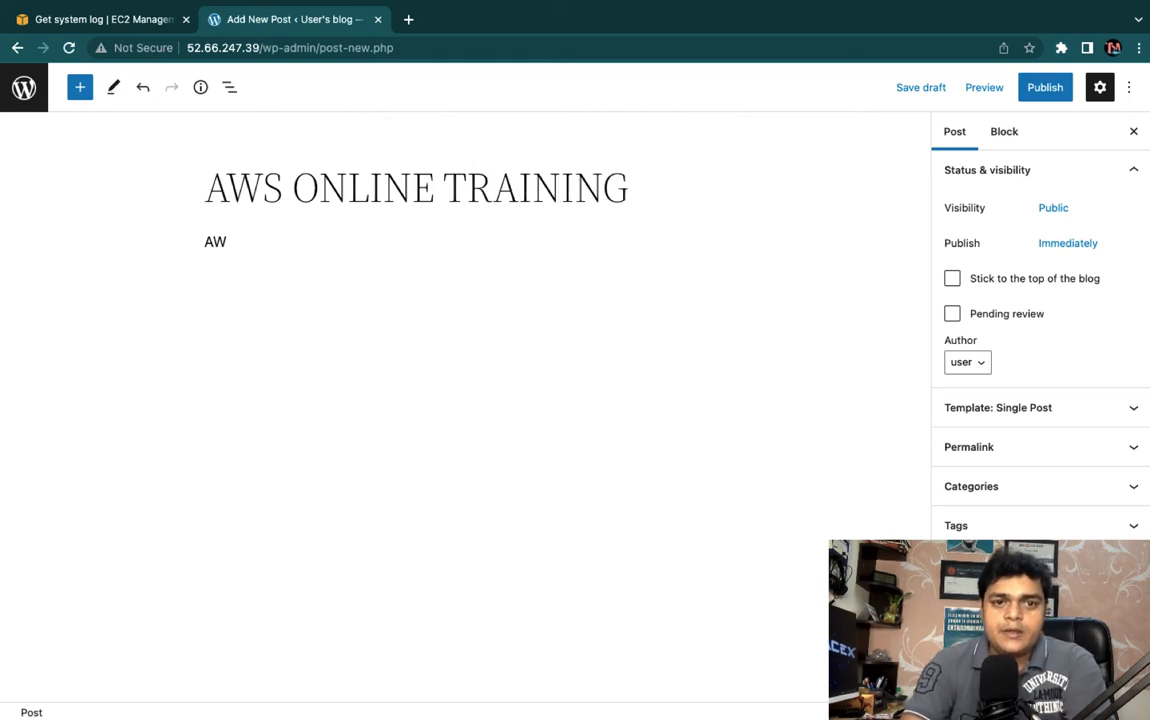
Replace the post's body text with "BECOME CLOUD EXPERT" and publish the post
left_click(273, 253)
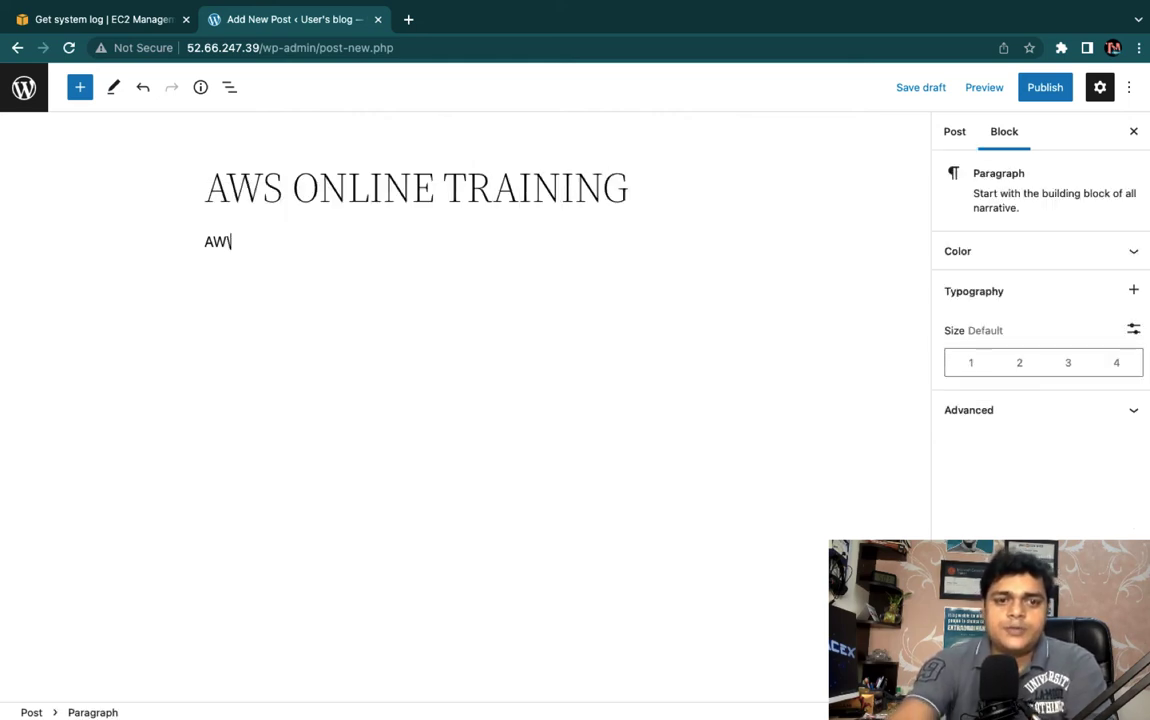
key("BackSpace")
key("BackSpace")
type("BECOM")
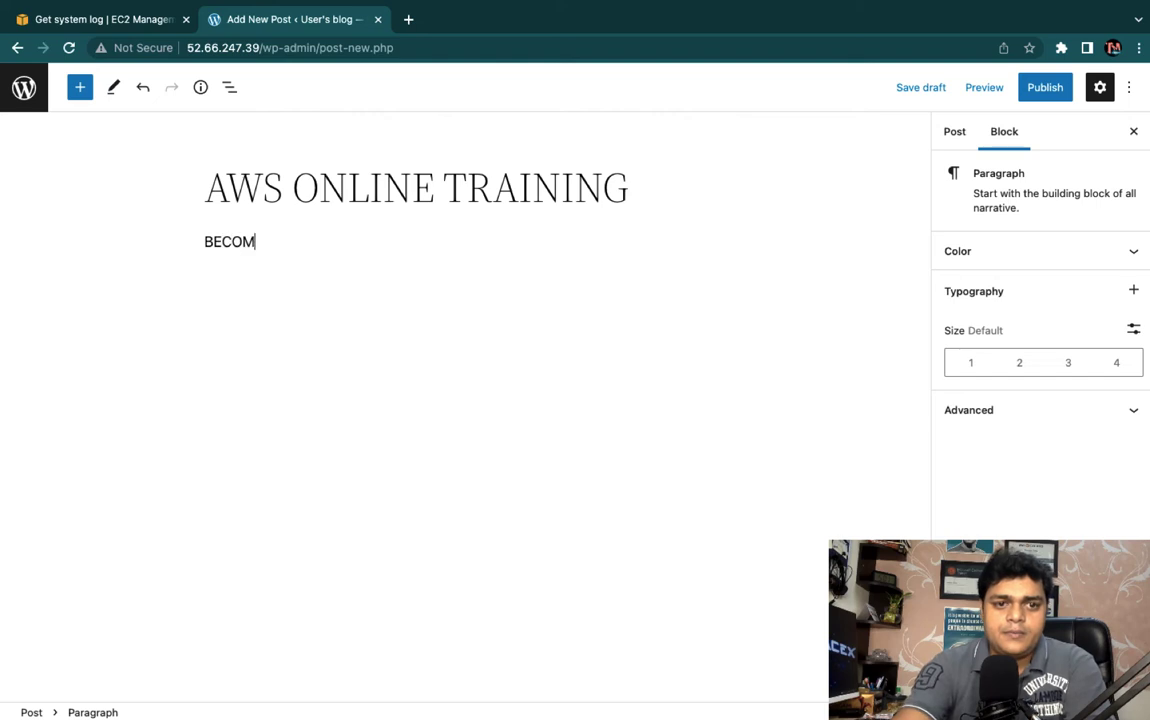
type("E CLOUD E")
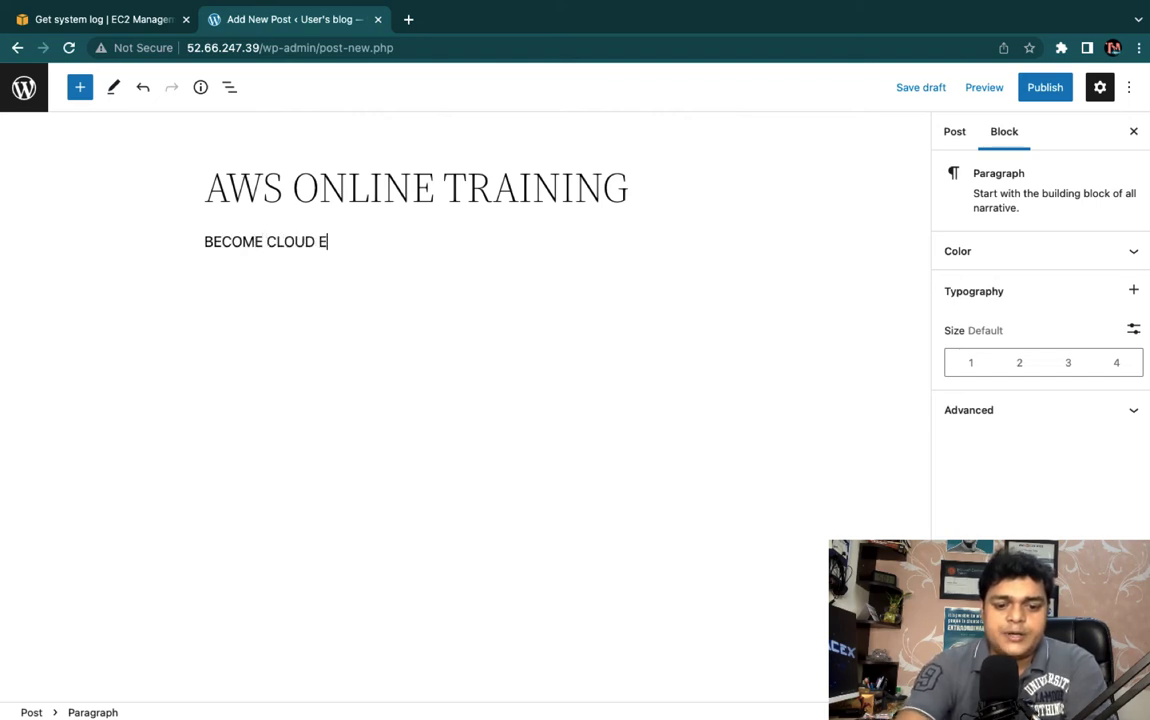
type("XPERT")
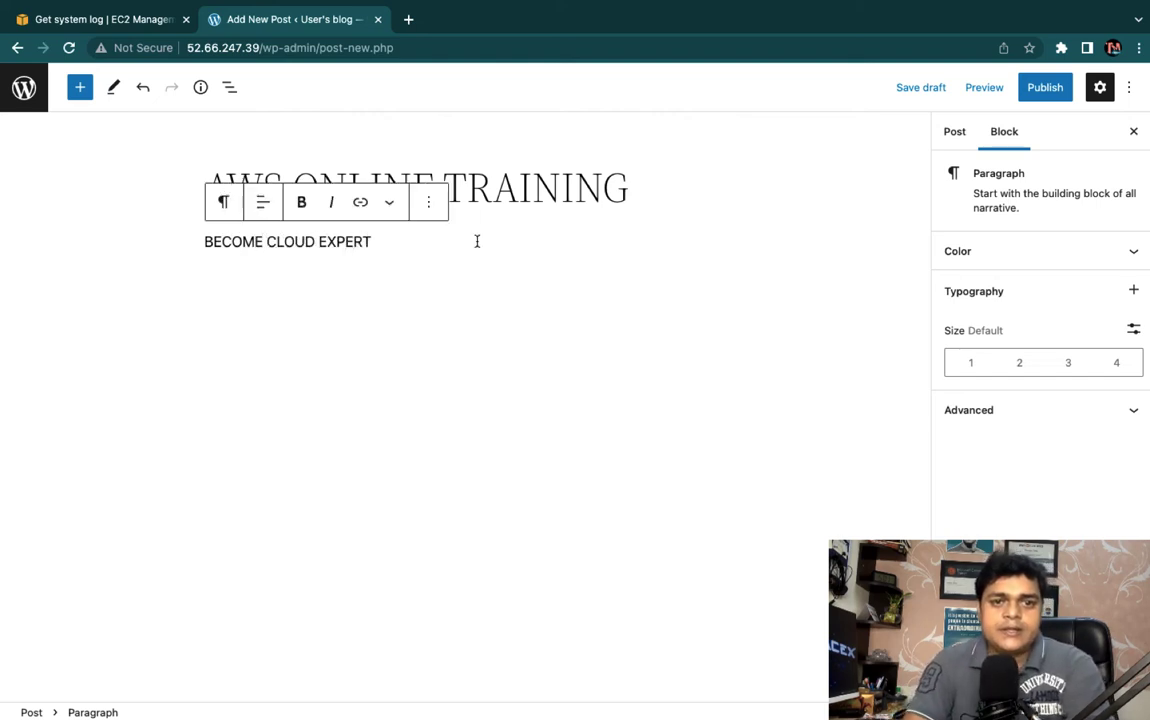
left_click(1038, 98)
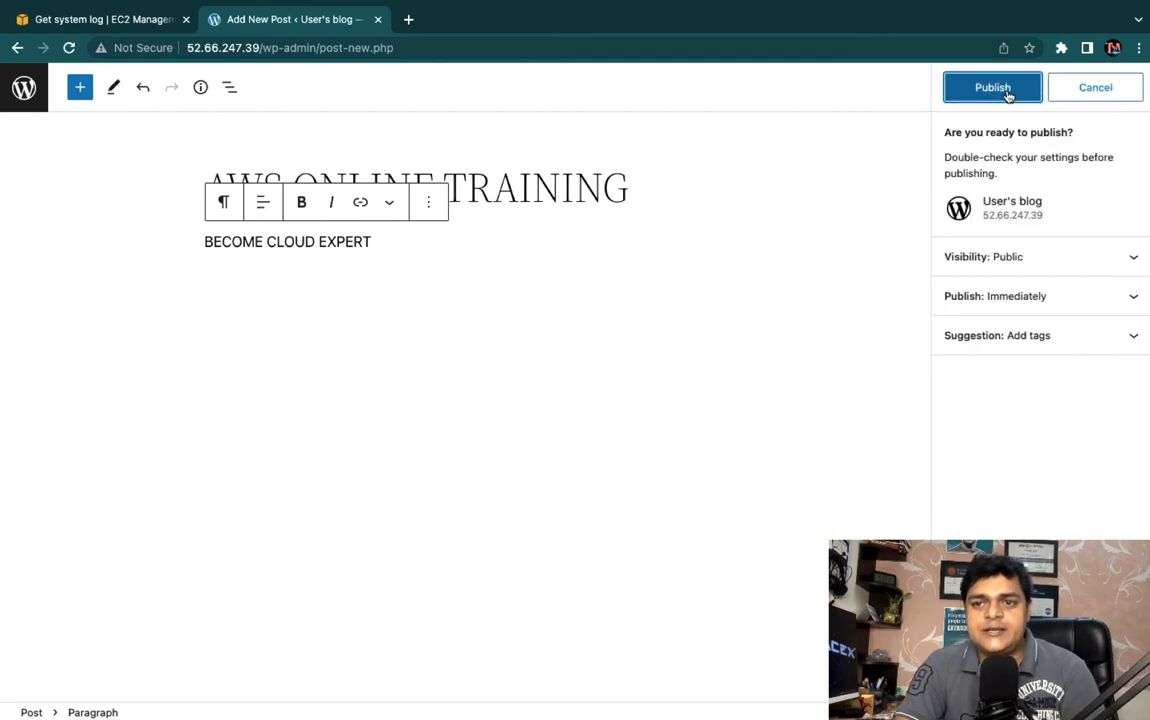
left_click(1009, 94)
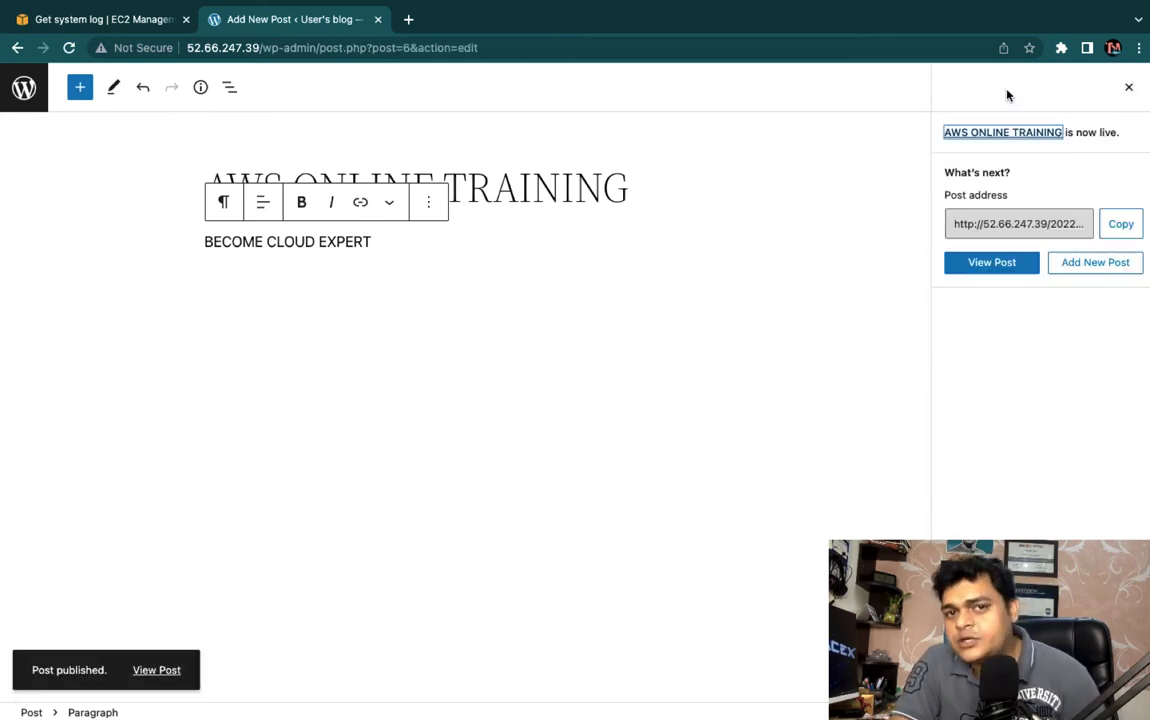
Return to the AWS console, list the running EC2 instances and copy the public IPv4 address of Wordpress-Server
left_click(133, 20)
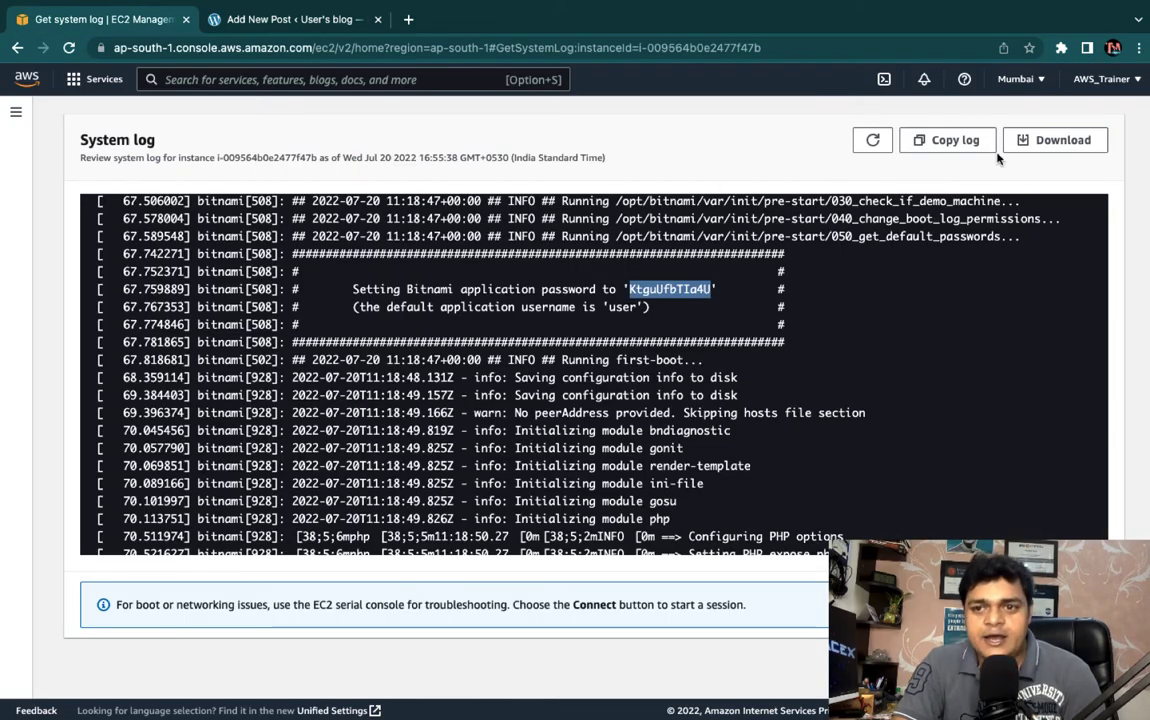
left_click(97, 79)
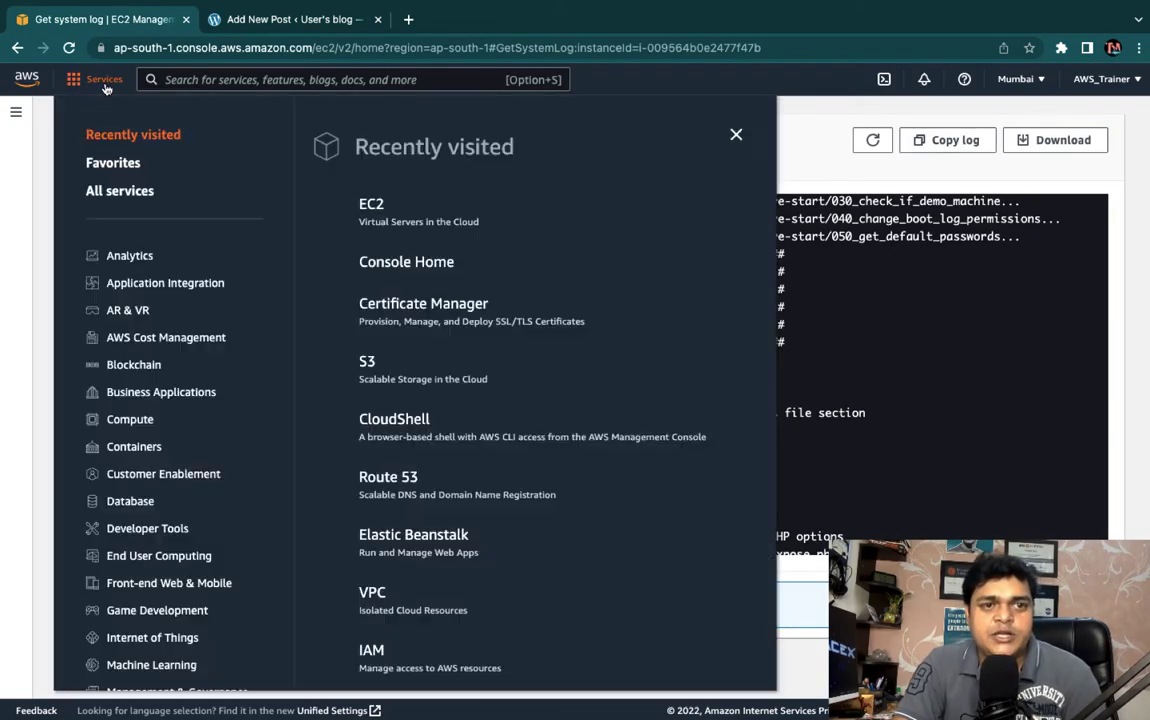
left_click(373, 217)
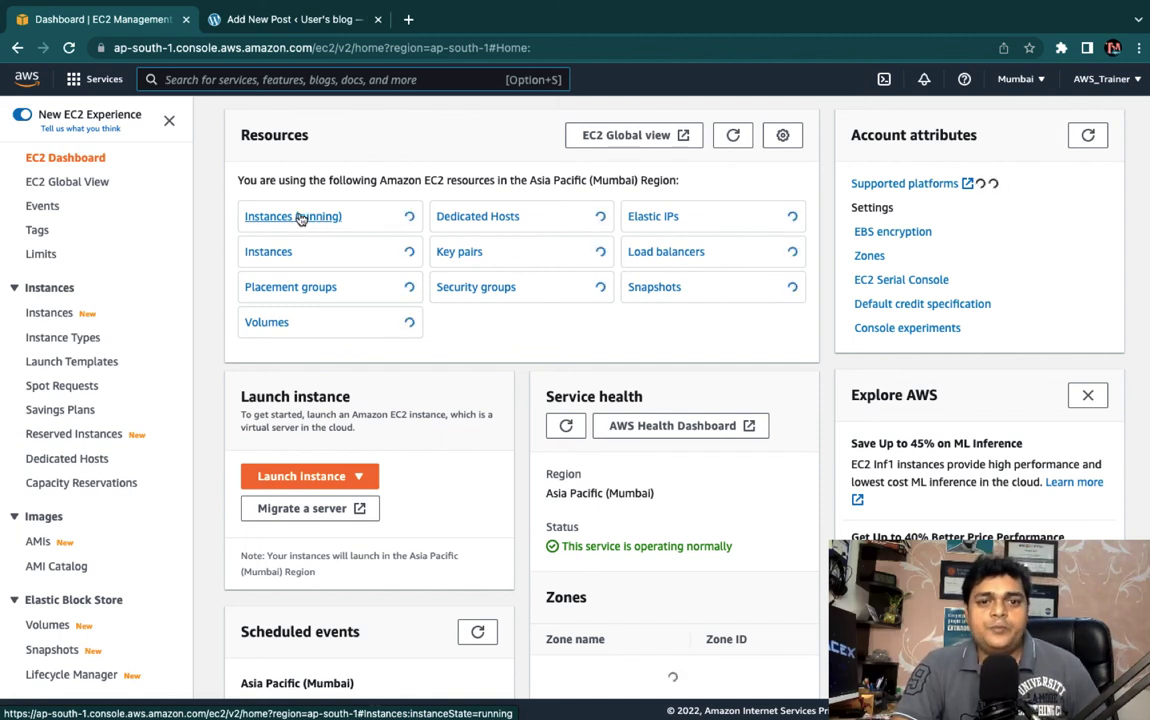
left_click(299, 217)
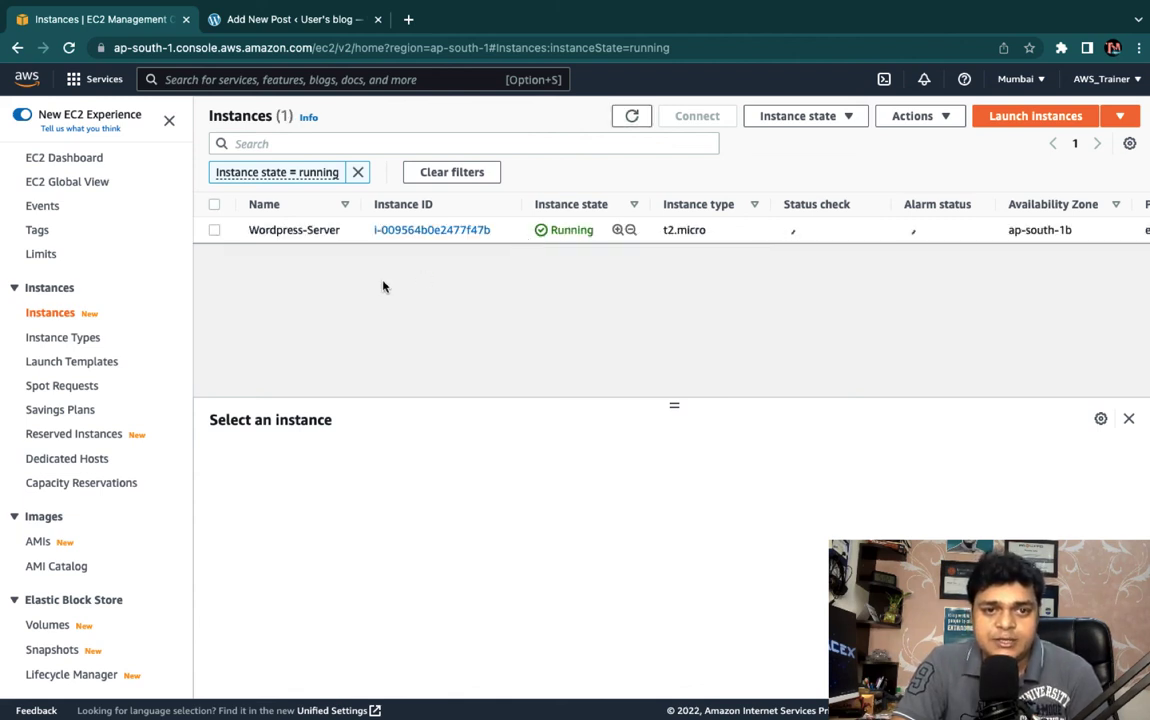
left_click(214, 231)
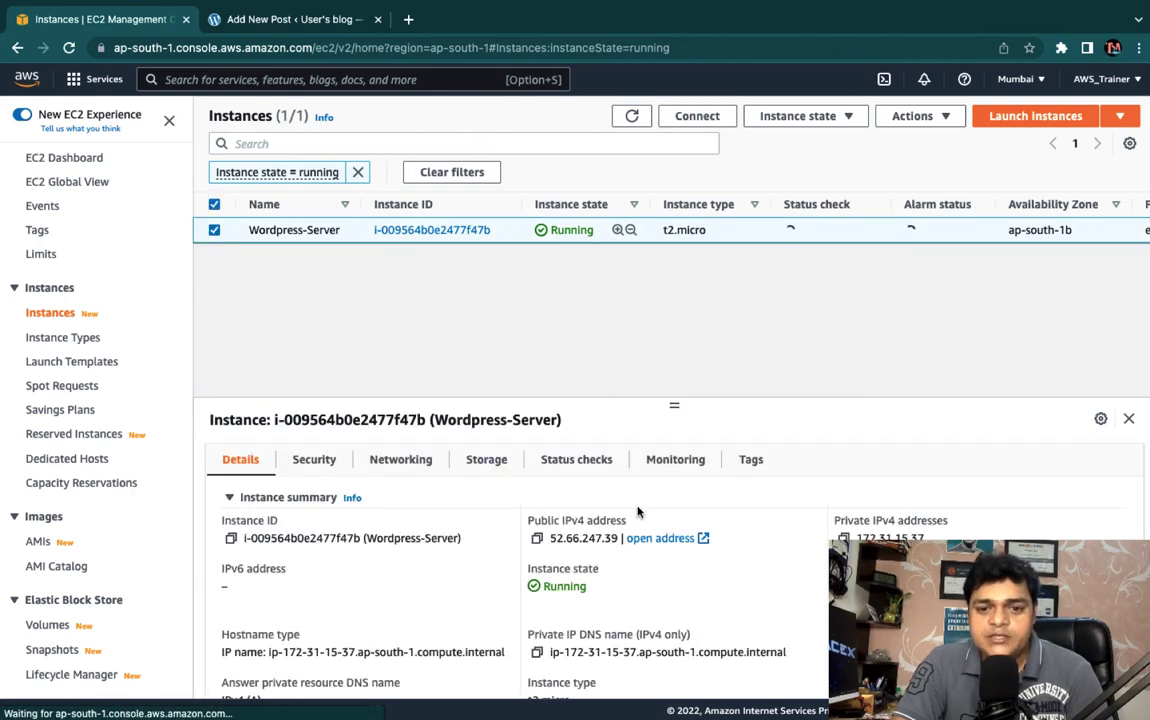
left_click(537, 539)
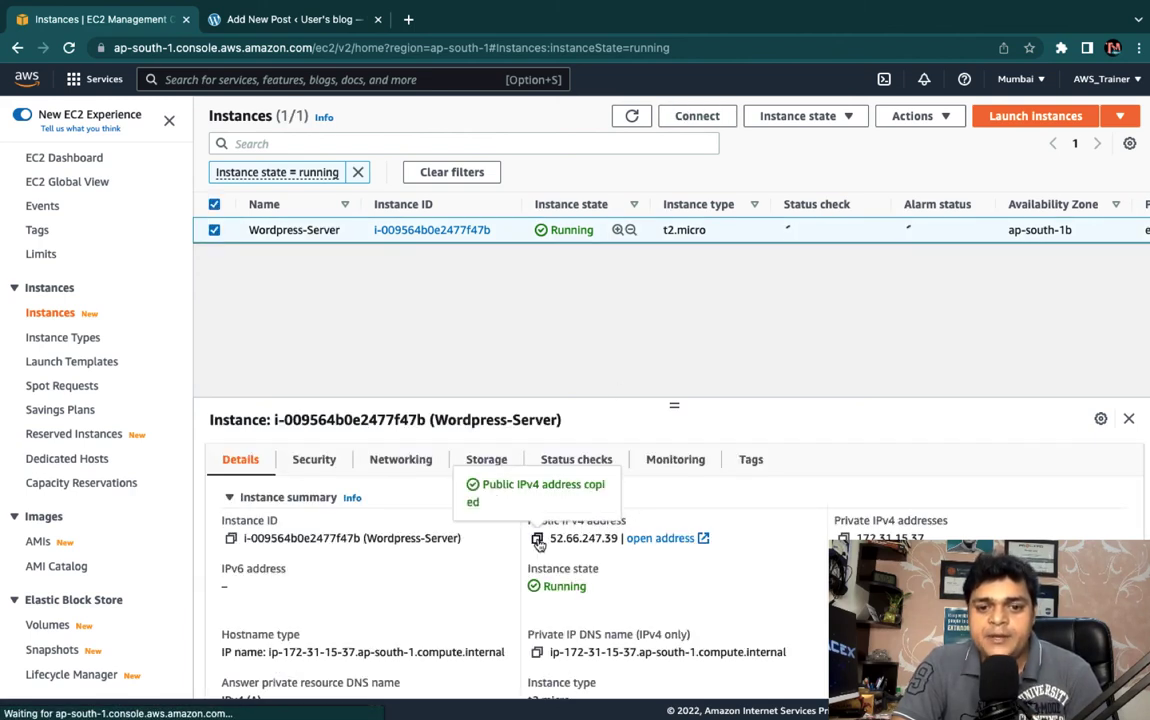
Open the copied IP address in a new browser tab and check the published post on the blog's front page
left_click(408, 19)
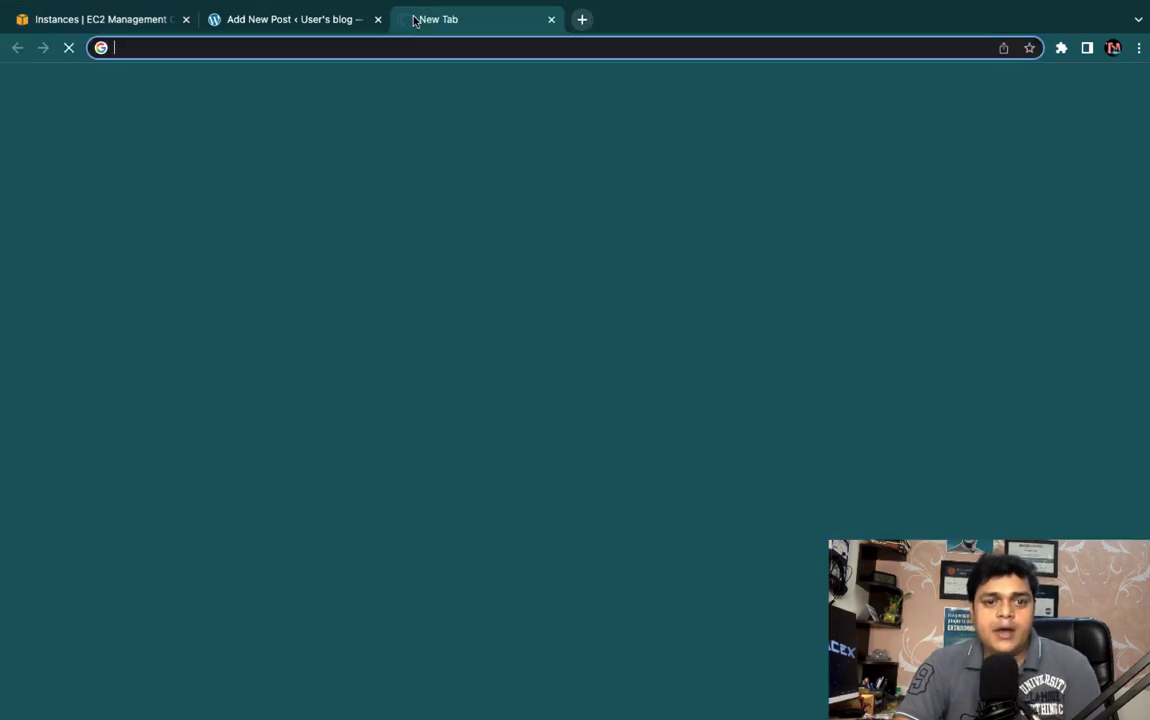
key("ctrl+v")
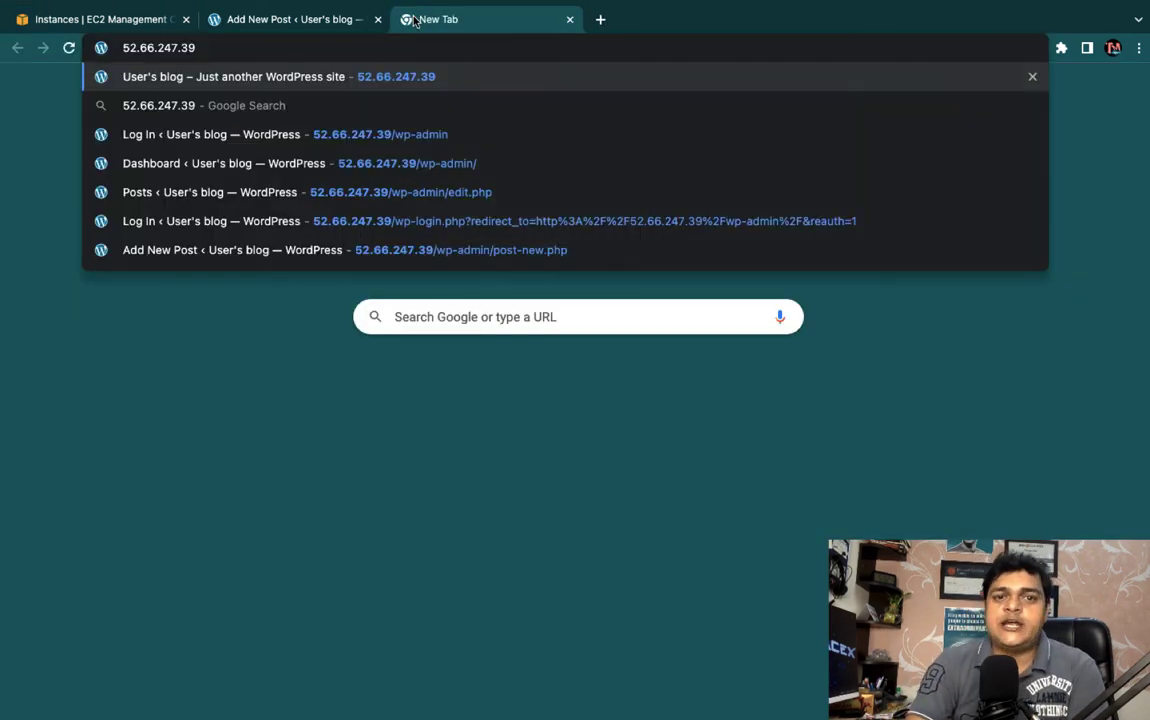
key("Return")
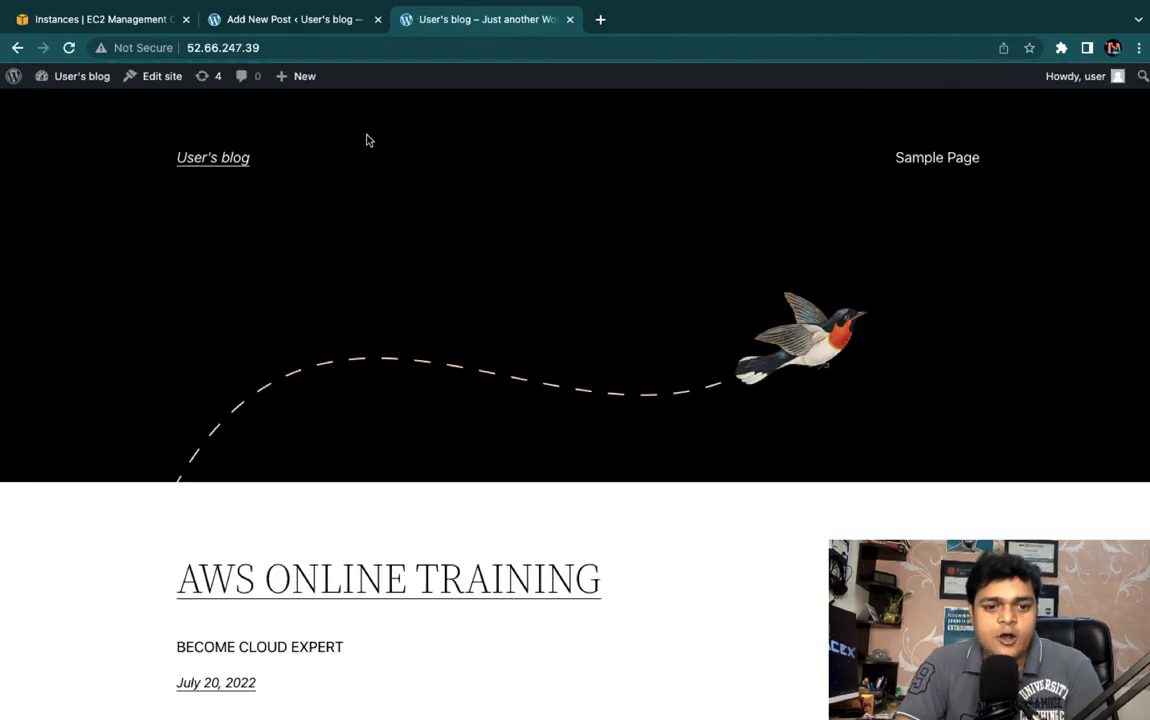
scroll(333, 411, "down", 3)
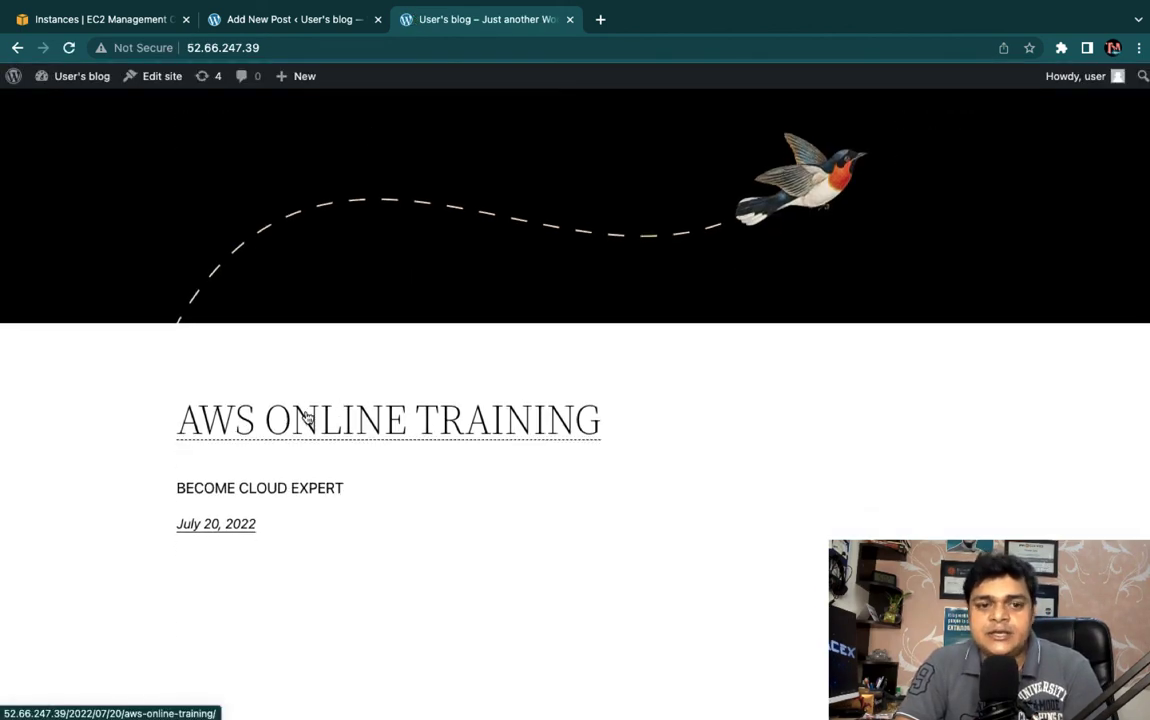